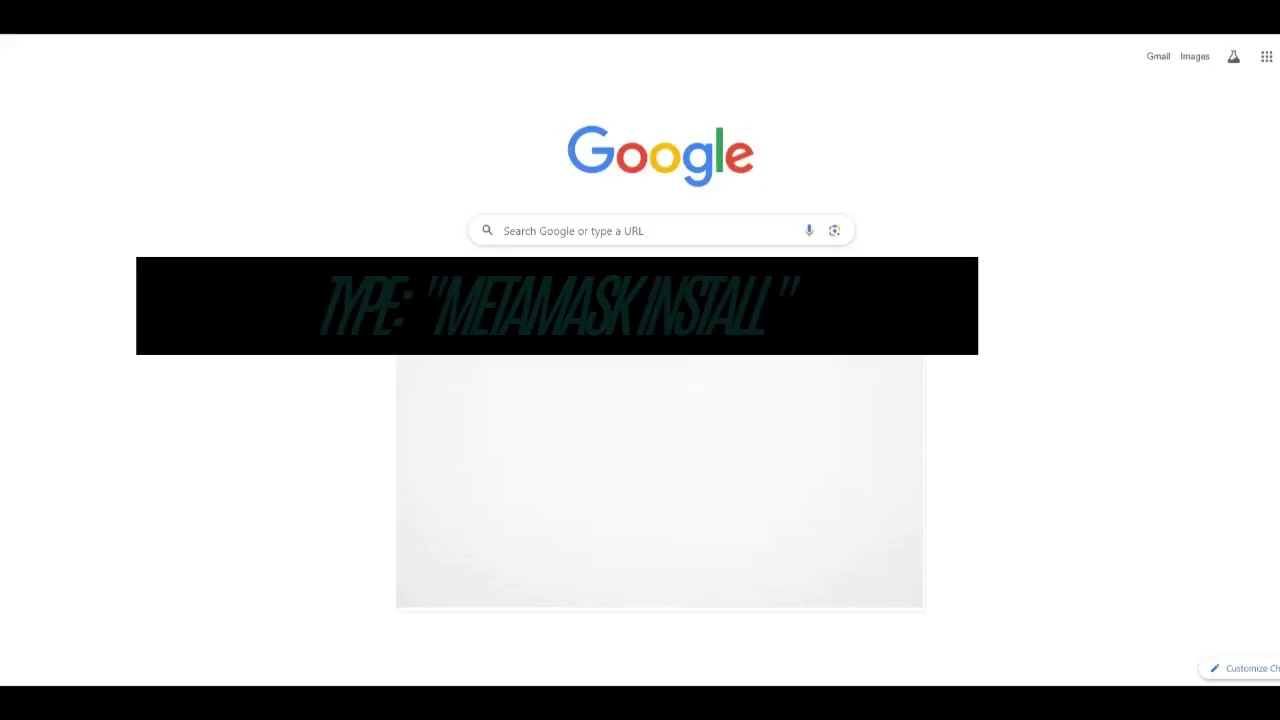
Step: Put the cursor in the empty search box on the Google homepage
left_click(555, 231)
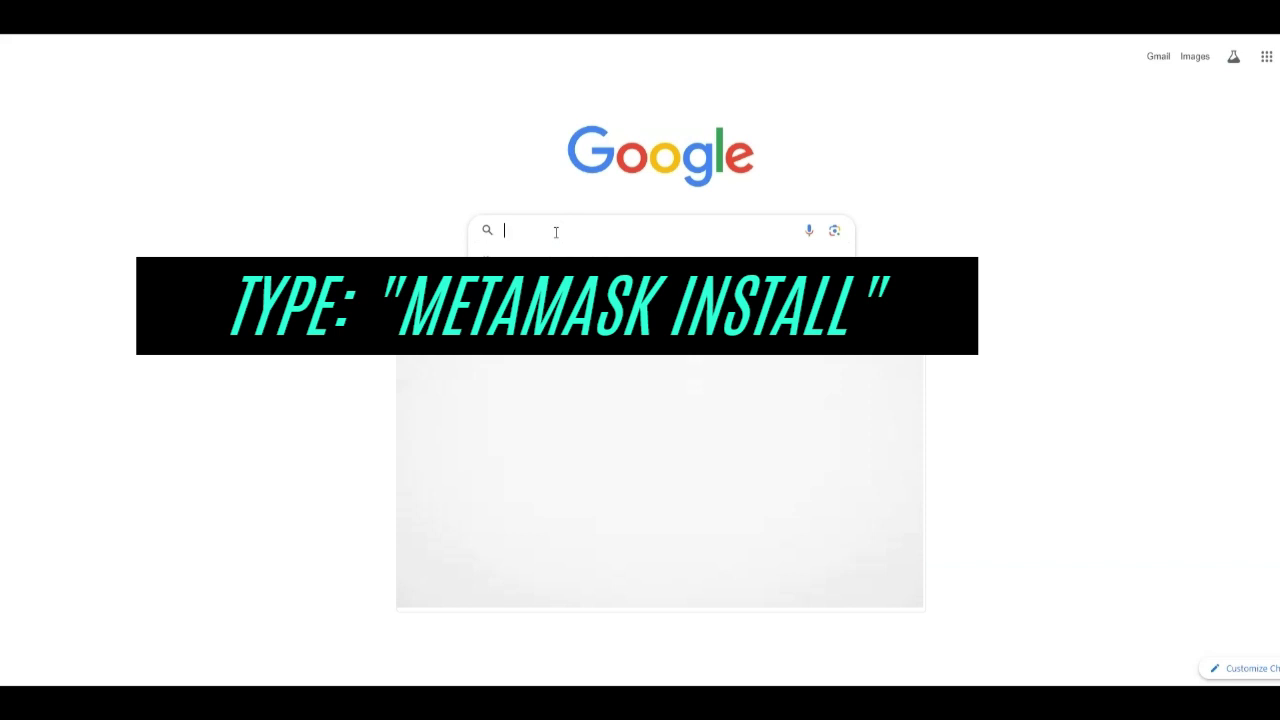
Step: Search Google for 'metamask install' and open the metamask.io download result
type("me")
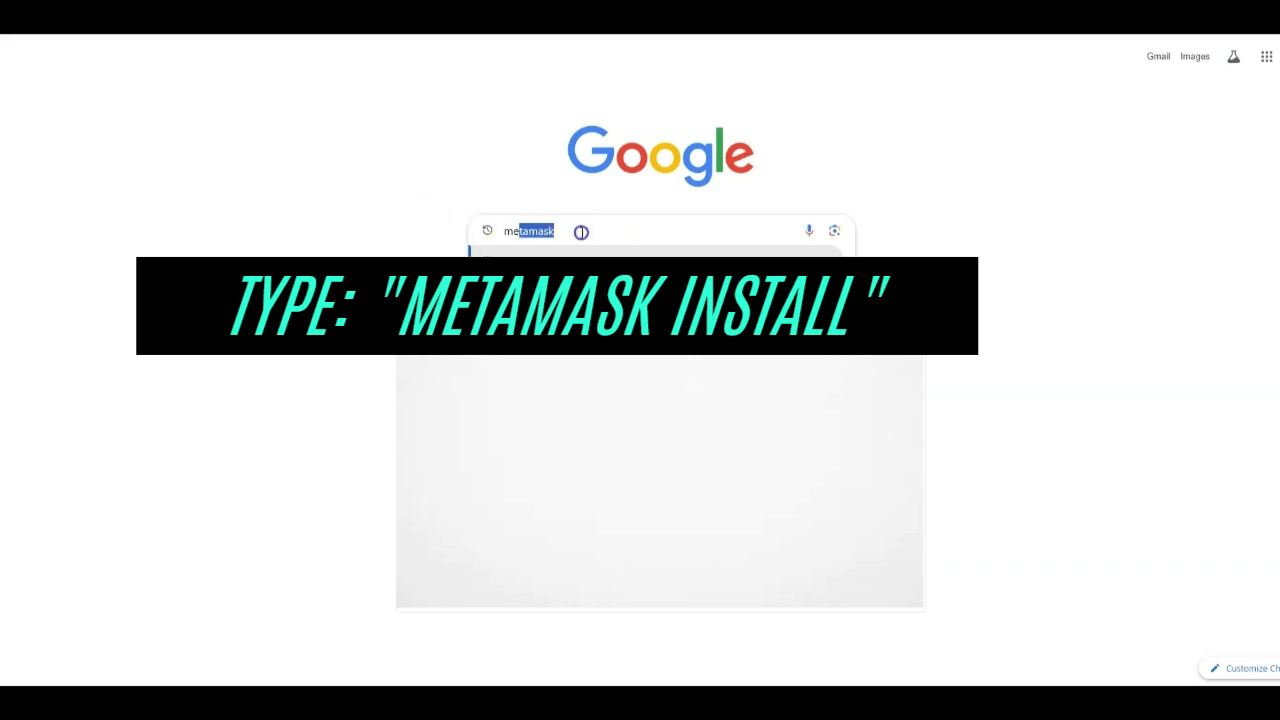
left_click(581, 232)
type("install")
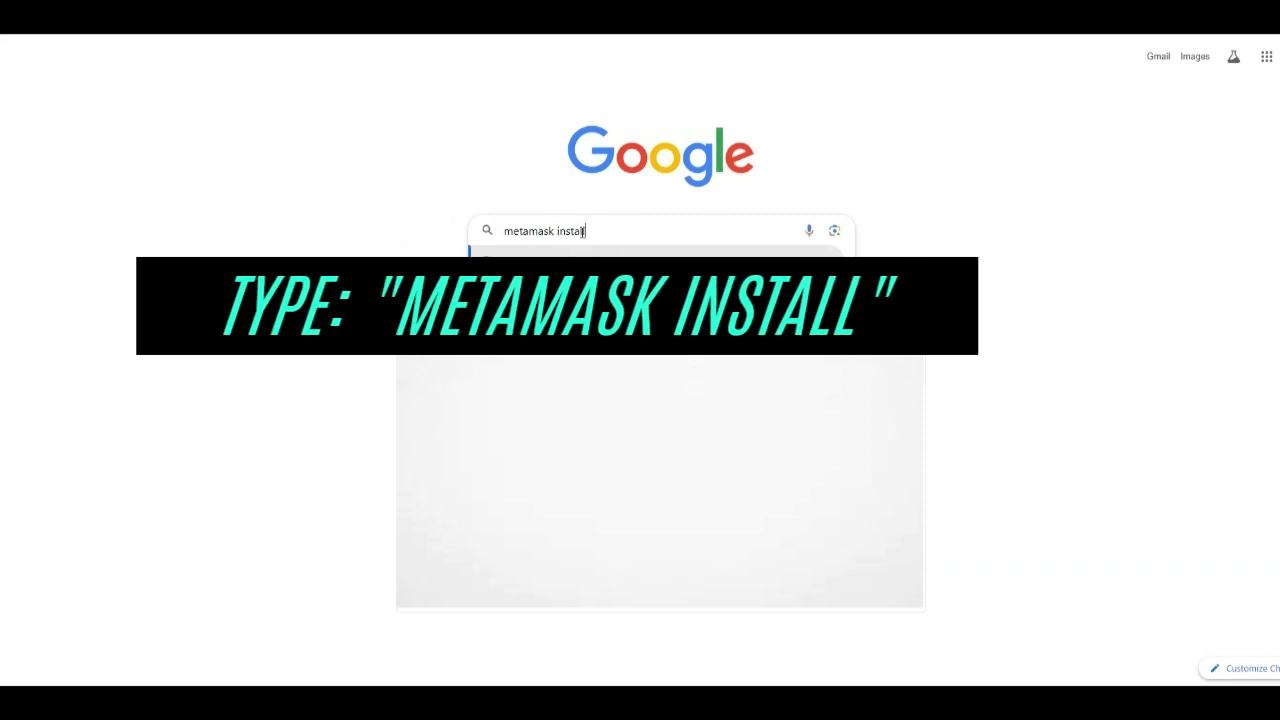
key("Return")
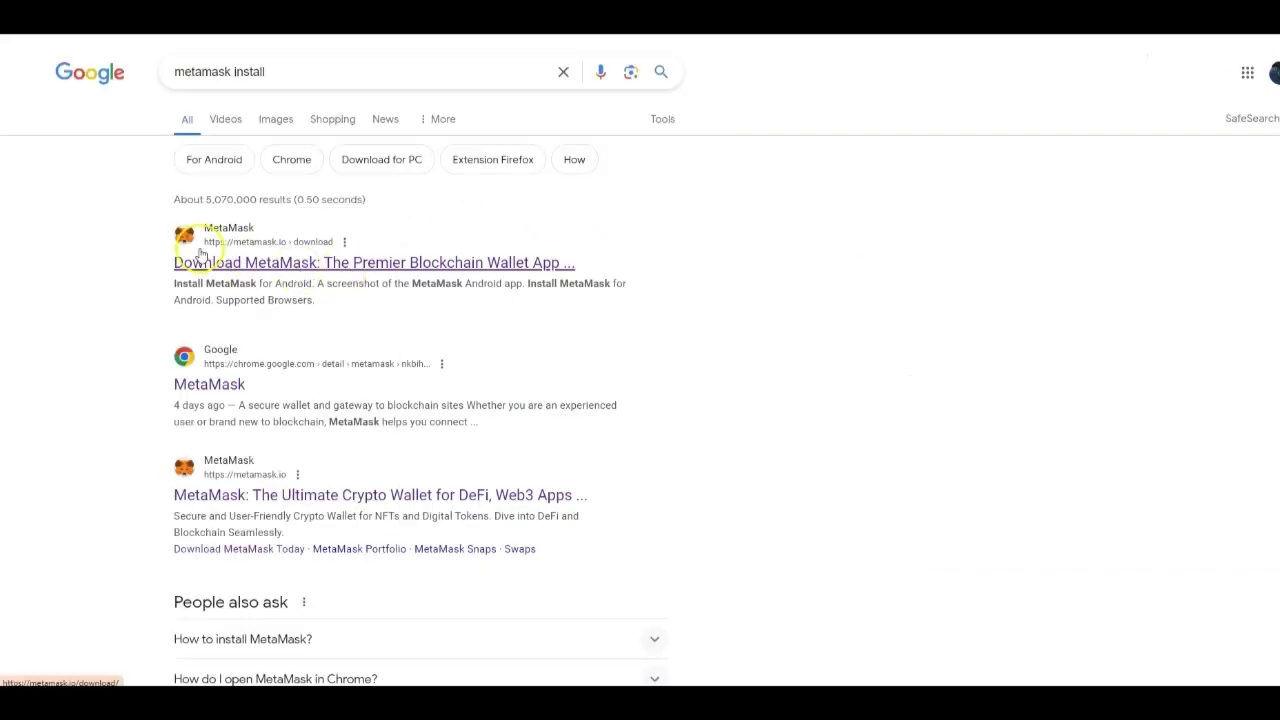
left_click(303, 268)
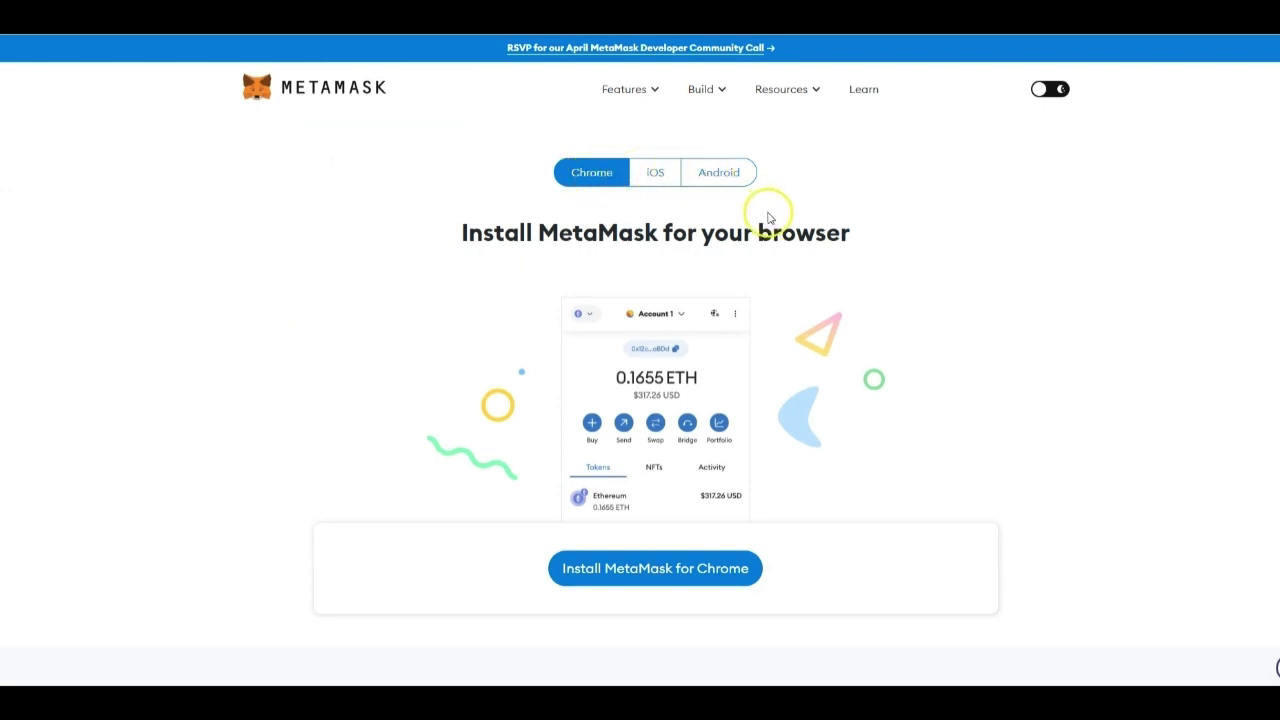
Step: Follow 'Install MetaMask for Chrome' to the extension's Chrome Web Store listing
scroll(768, 218, "down", 2)
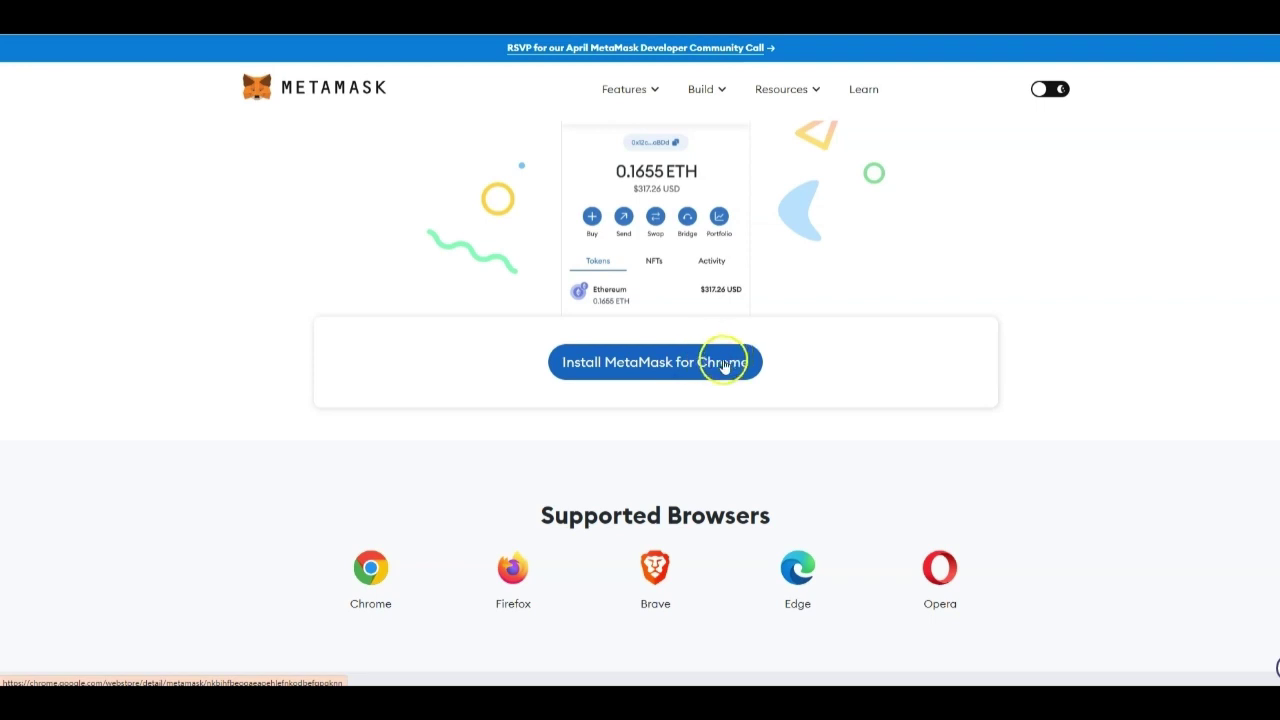
left_click(670, 367)
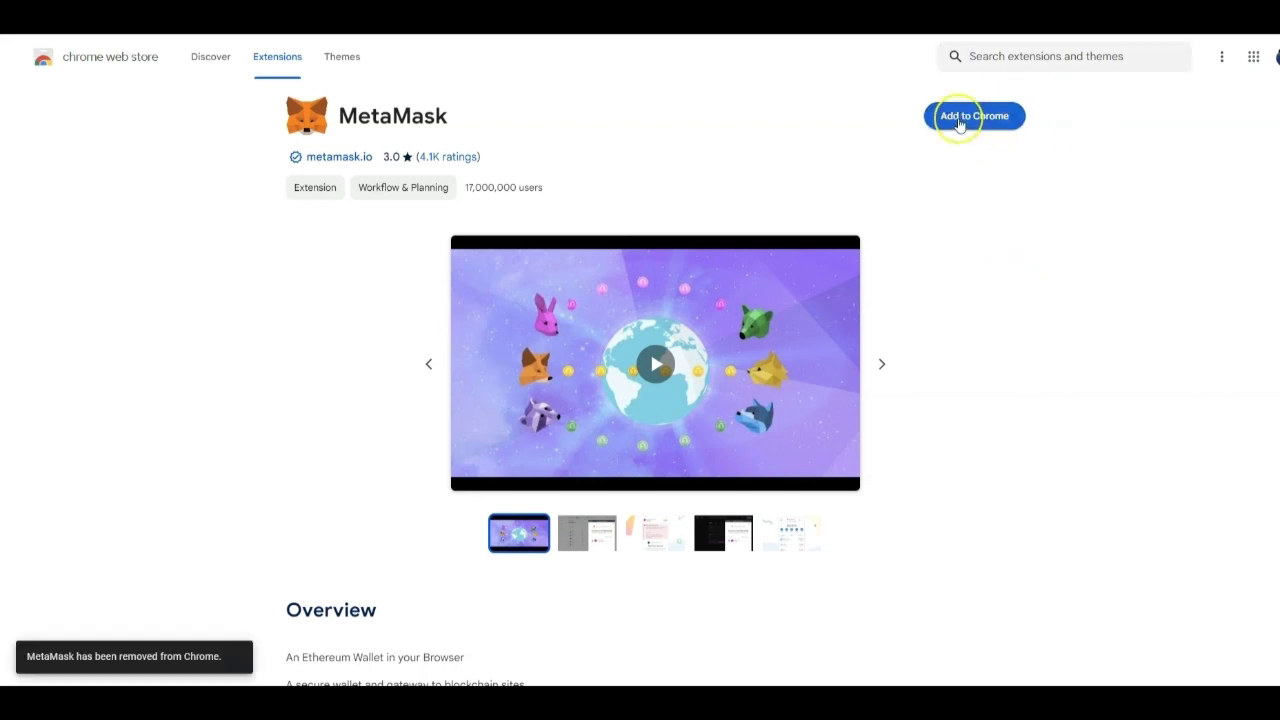
Step: Add the MetaMask extension to Chrome and approve the permission prompt
left_click(959, 118)
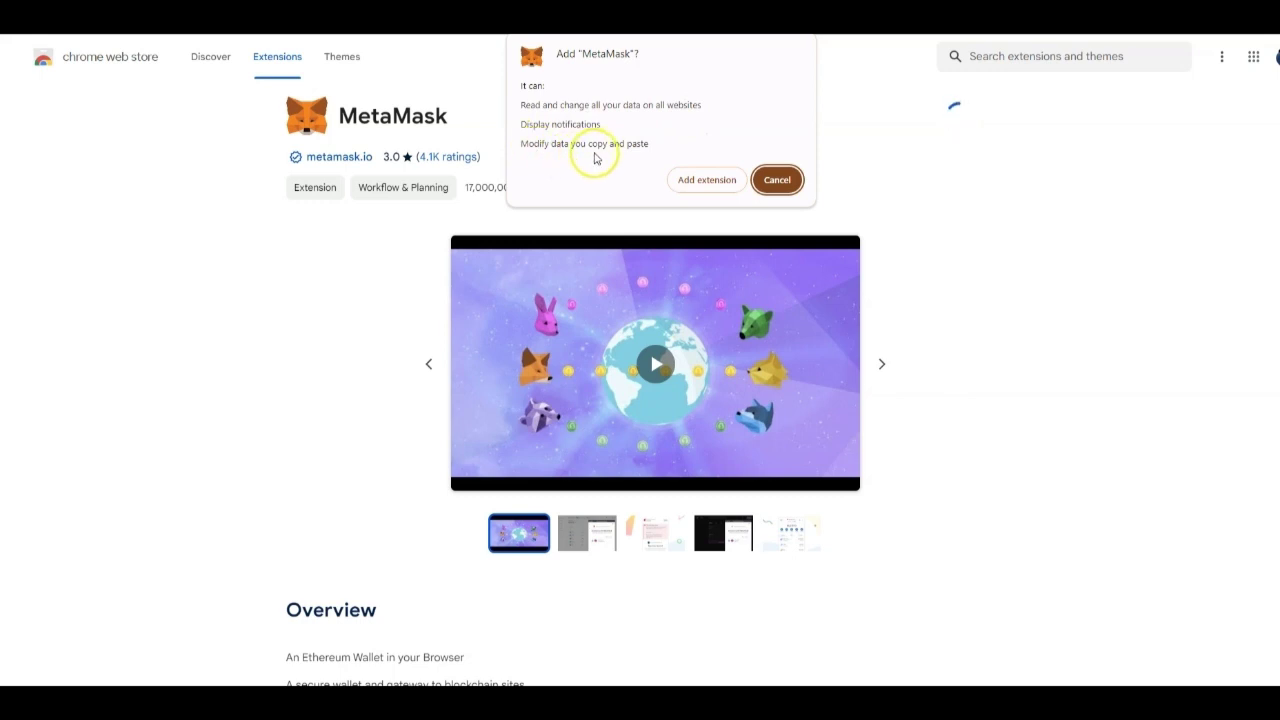
left_click(702, 182)
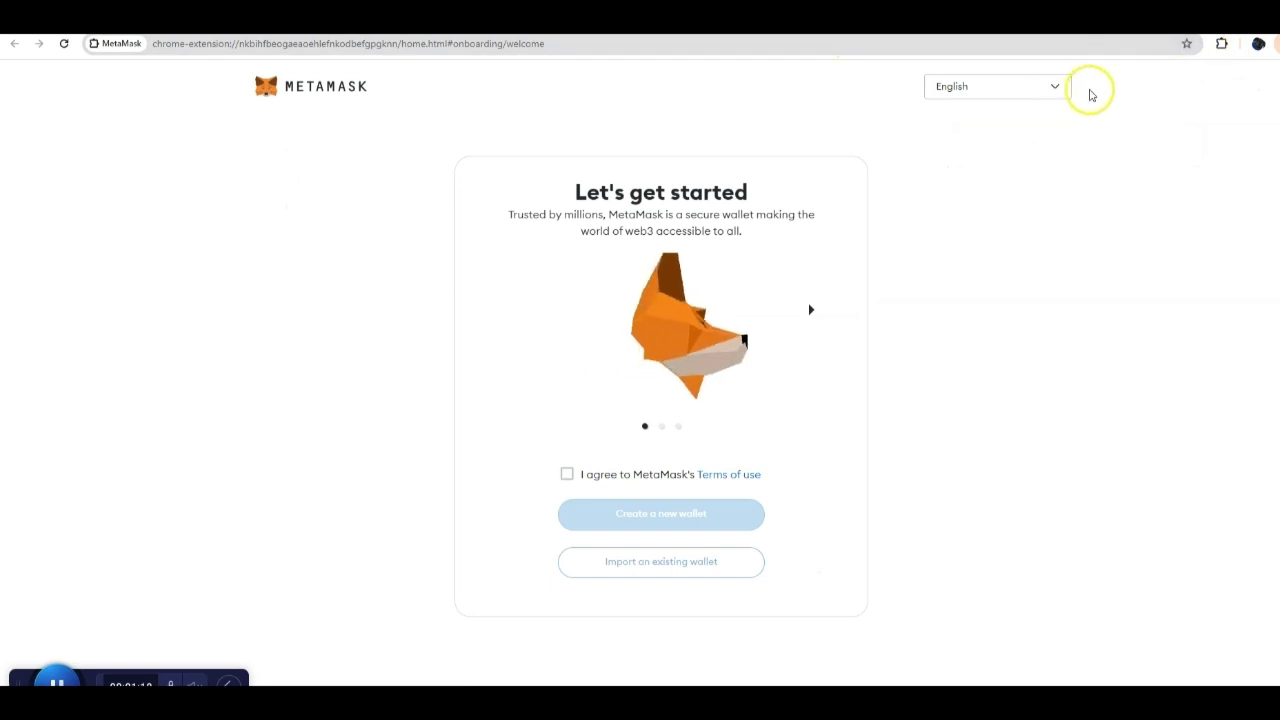
Step: Pin MetaMask to the Chrome toolbar from the Extensions menu
left_click(1221, 45)
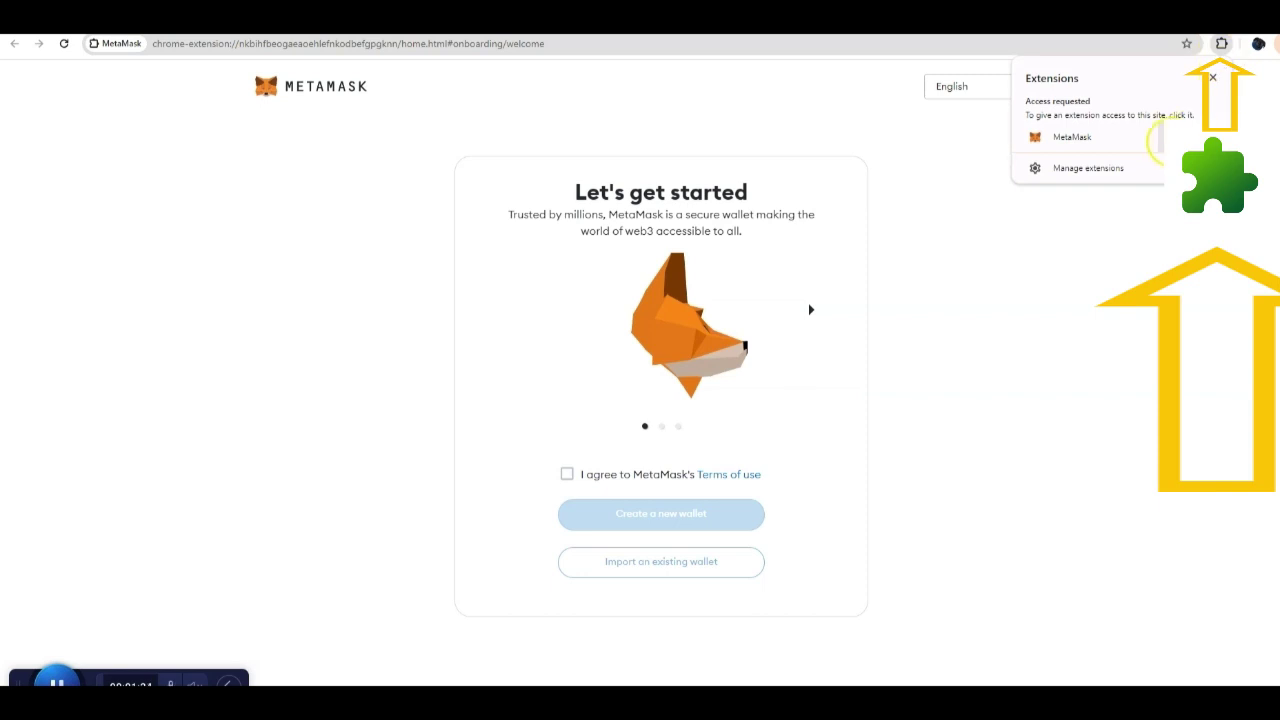
left_click(1160, 137)
left_click(1213, 77)
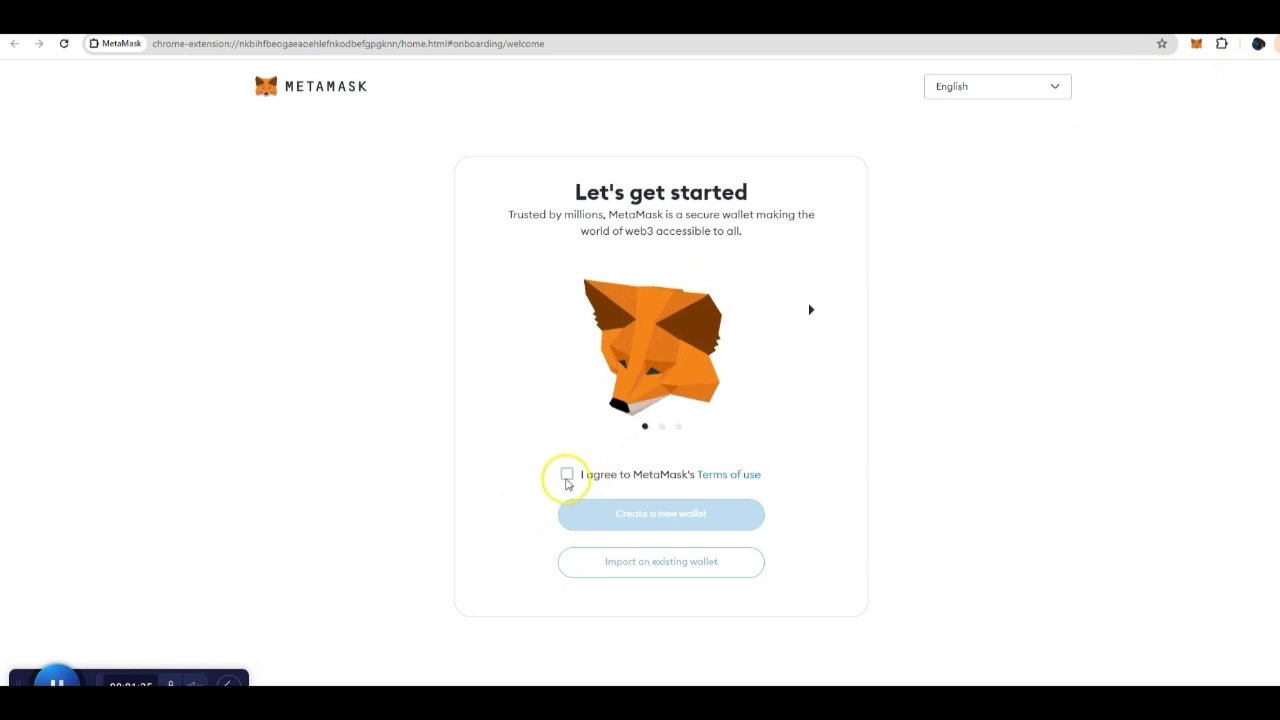
Step: Accept MetaMask's terms of use, choose to create a new wallet, and agree to usage data
left_click(567, 475)
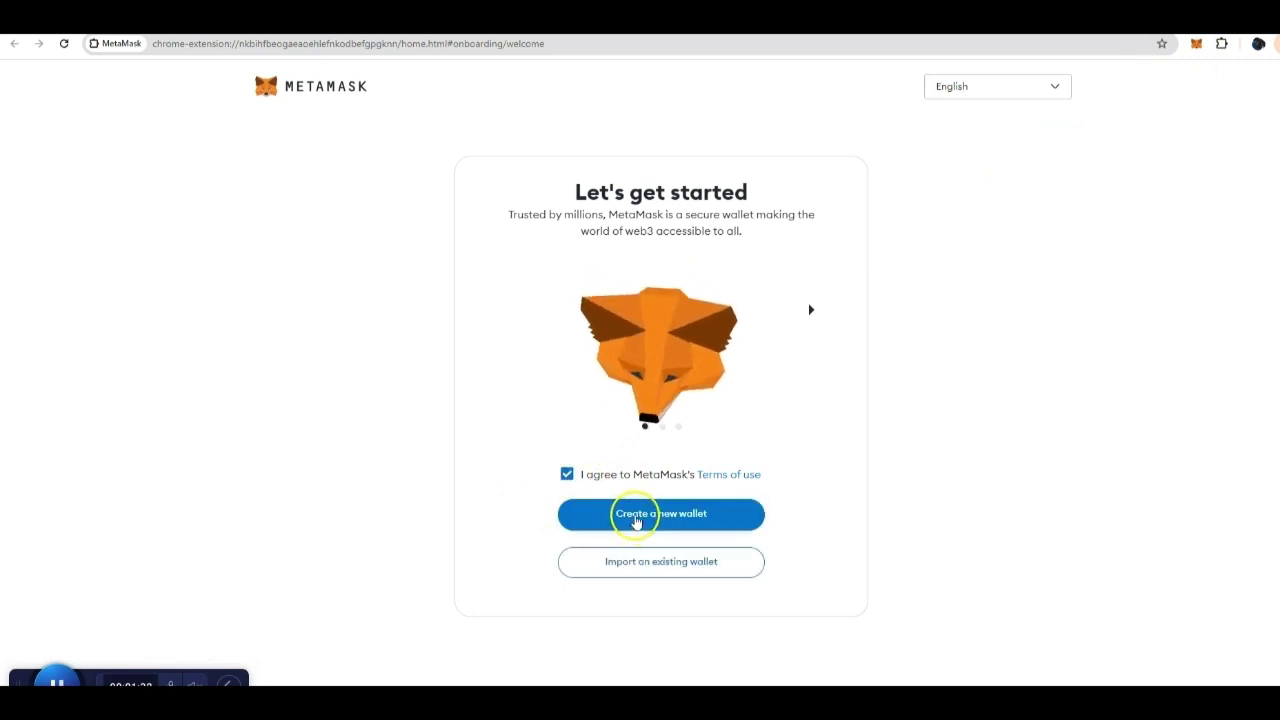
left_click(668, 518)
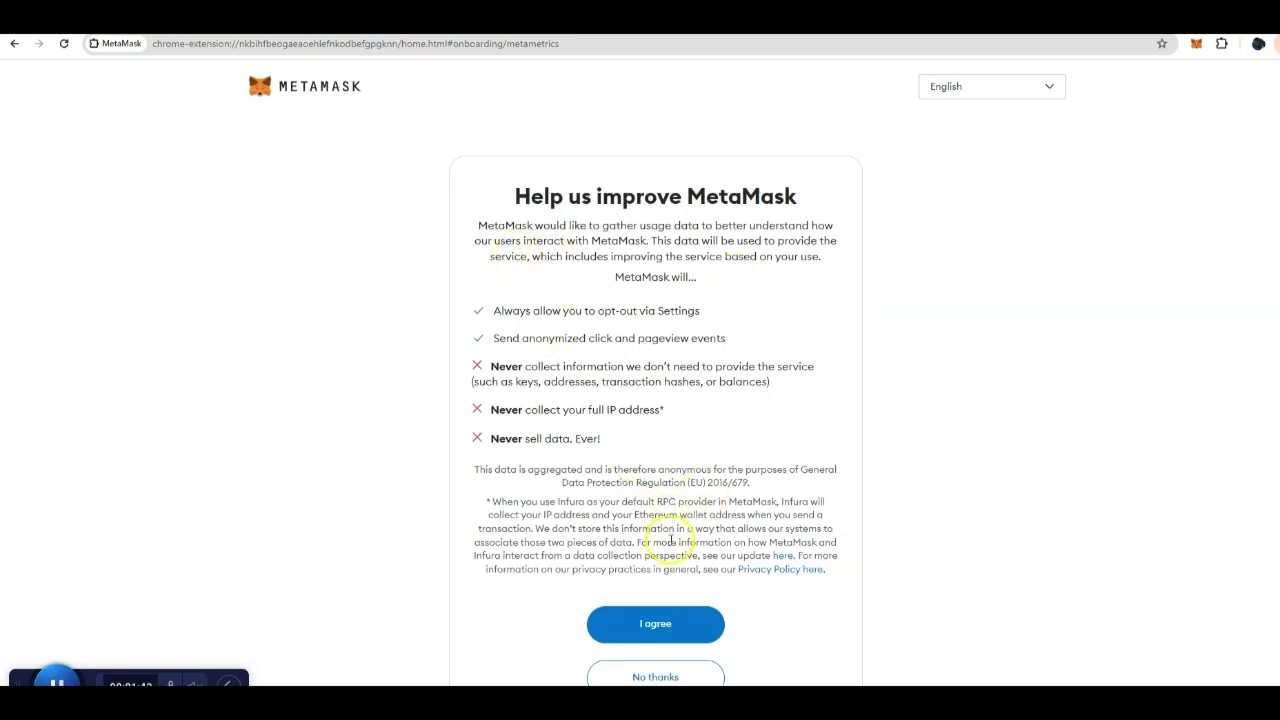
scroll(672, 540, "down", 1)
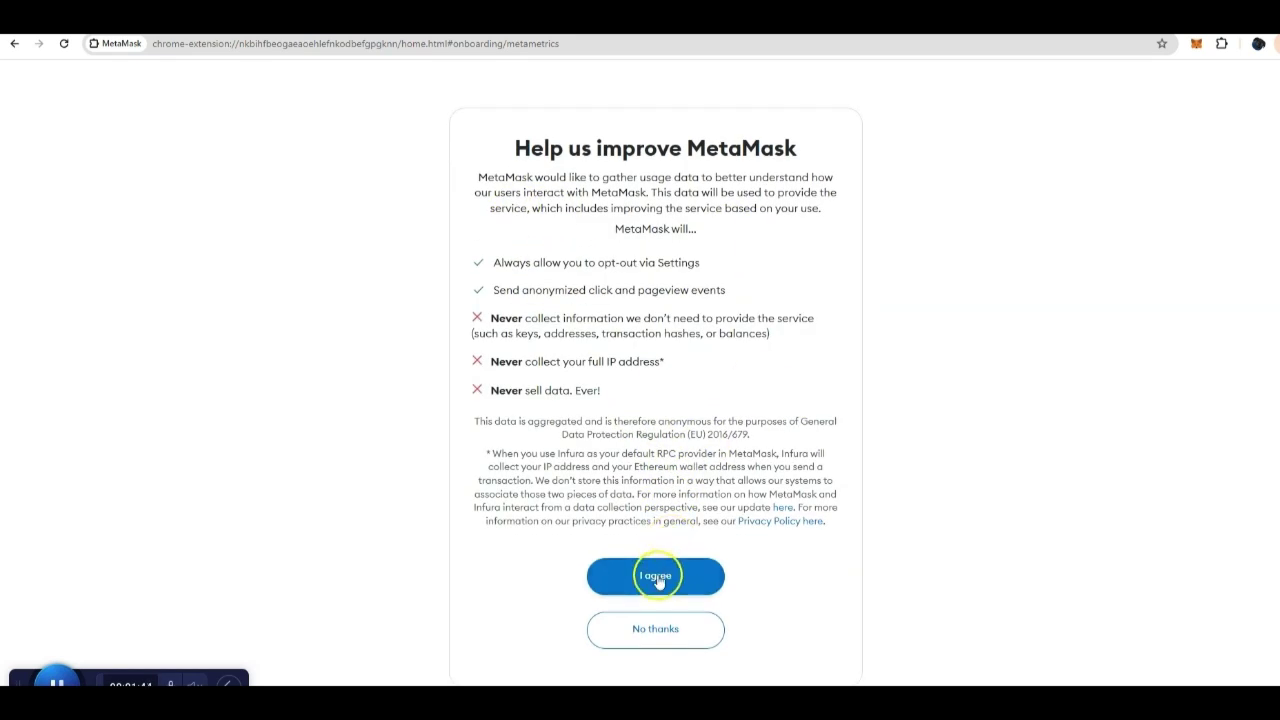
left_click(655, 578)
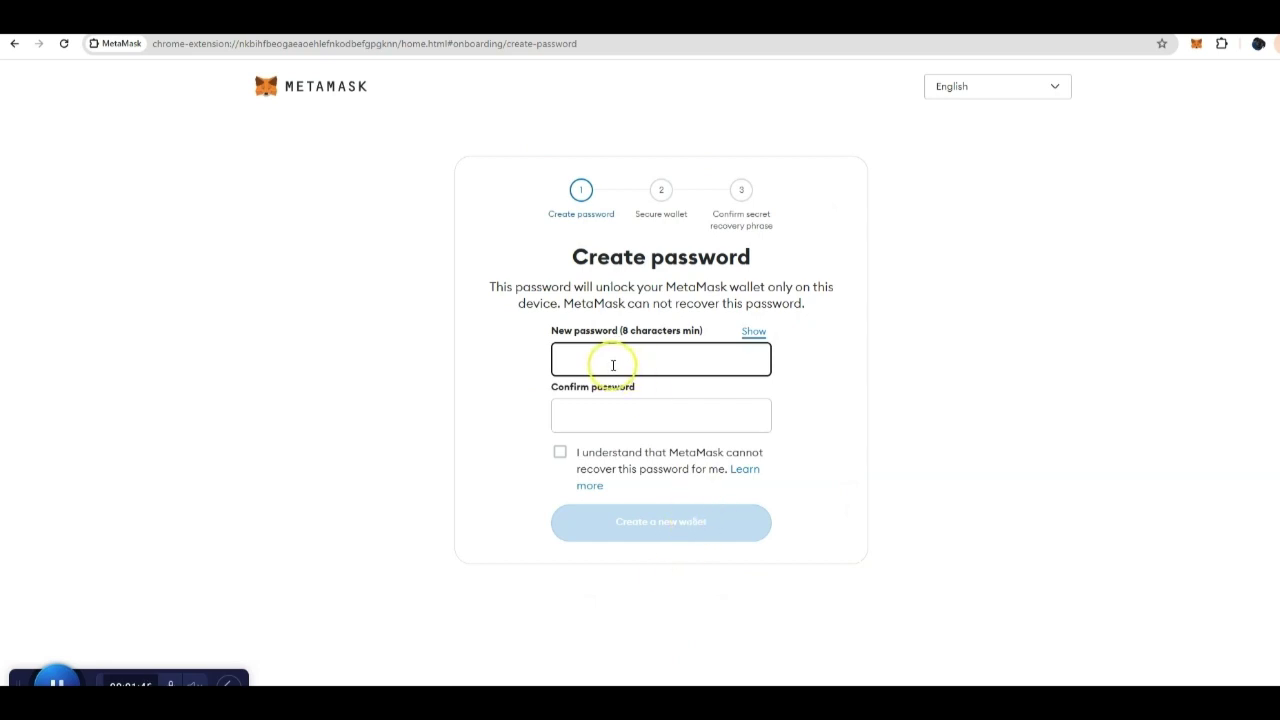
Step: Enter and confirm the wallet password, acknowledge it can't be recovered, and create the wallet
key("ctrl+v")
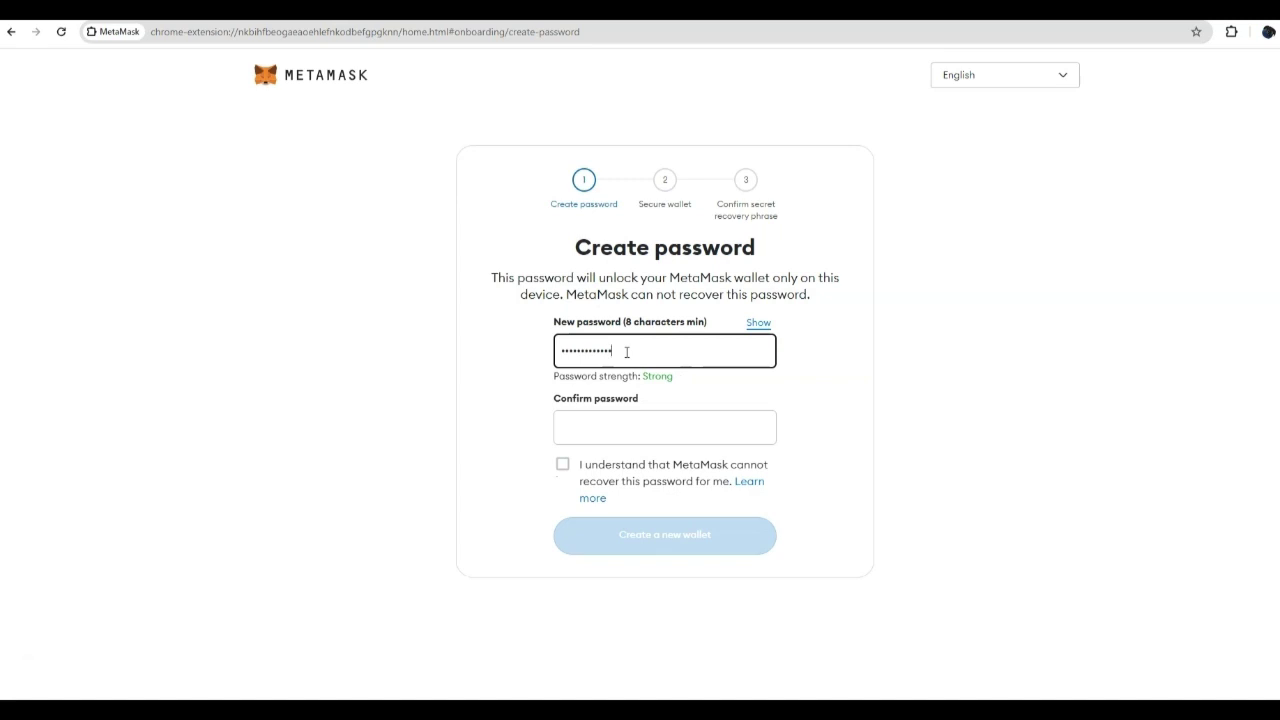
key("Tab")
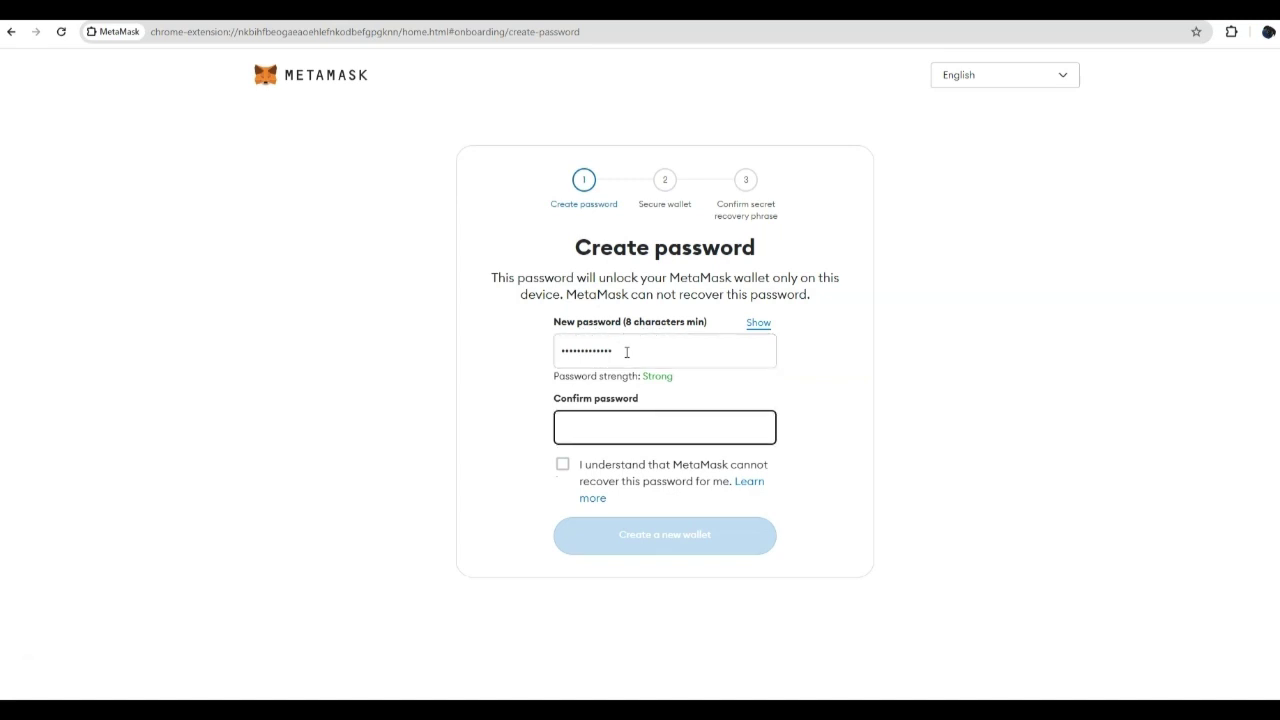
type("*")
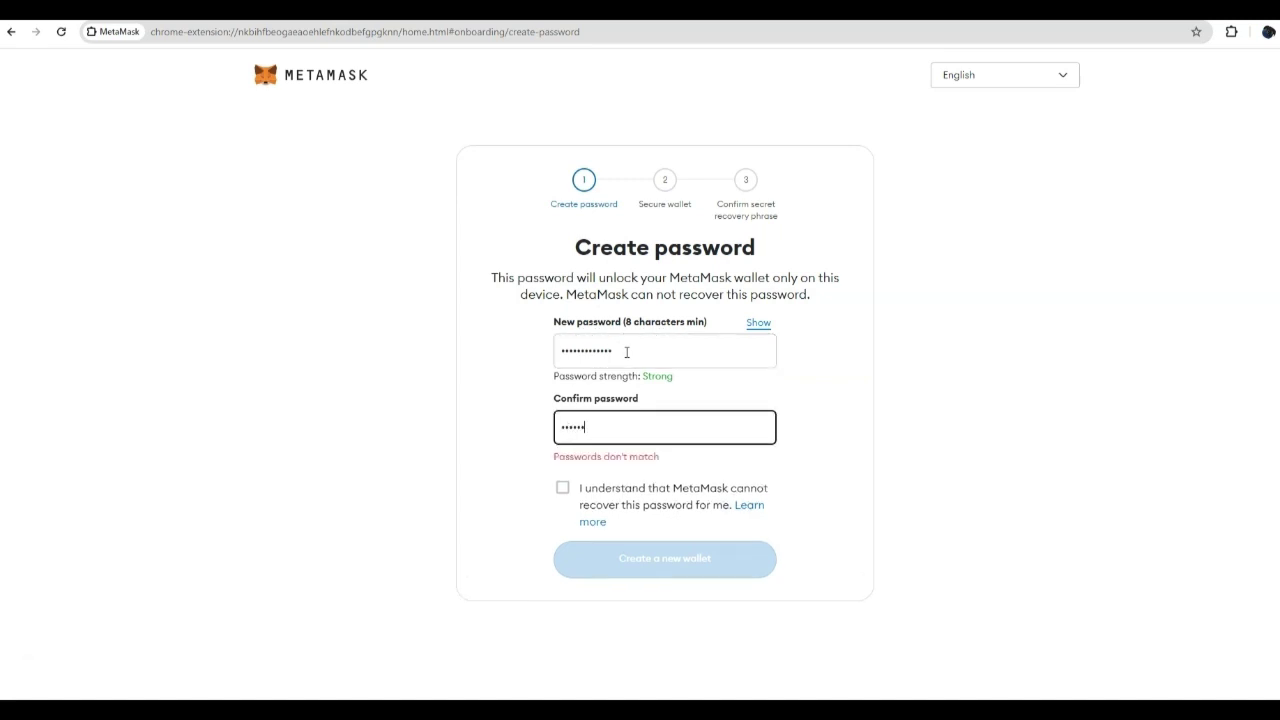
type("************")
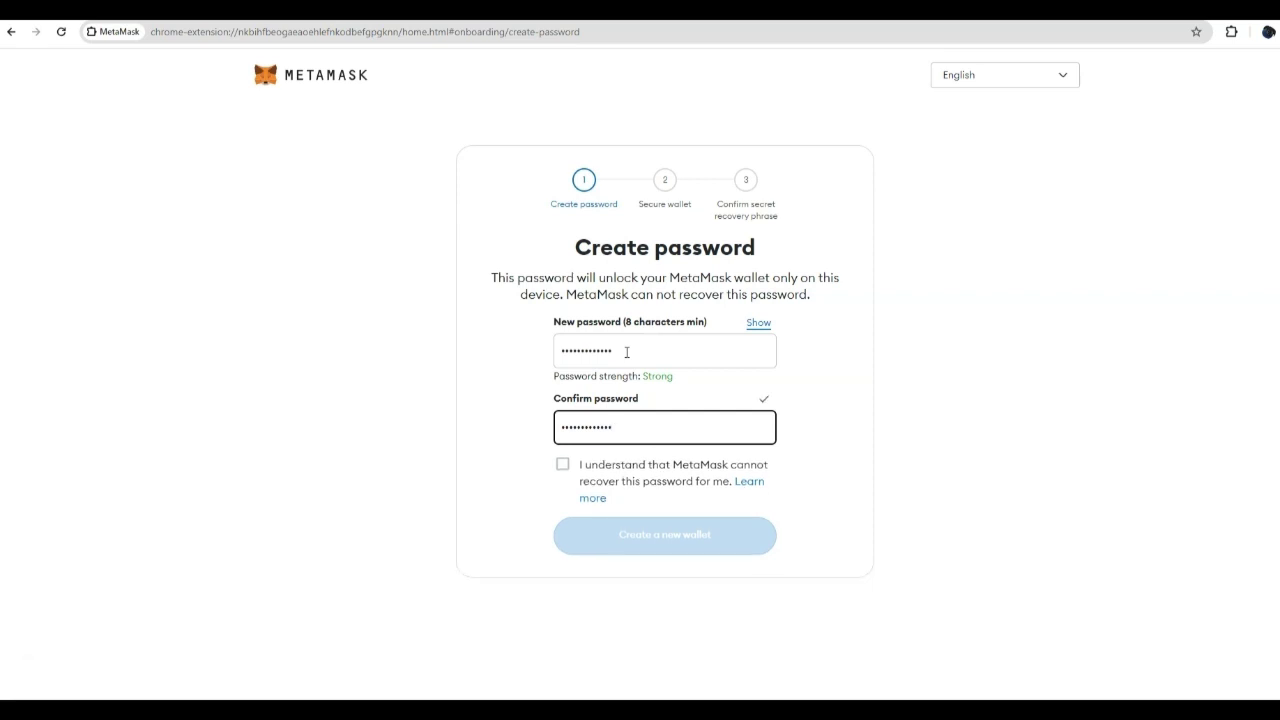
left_click(562, 464)
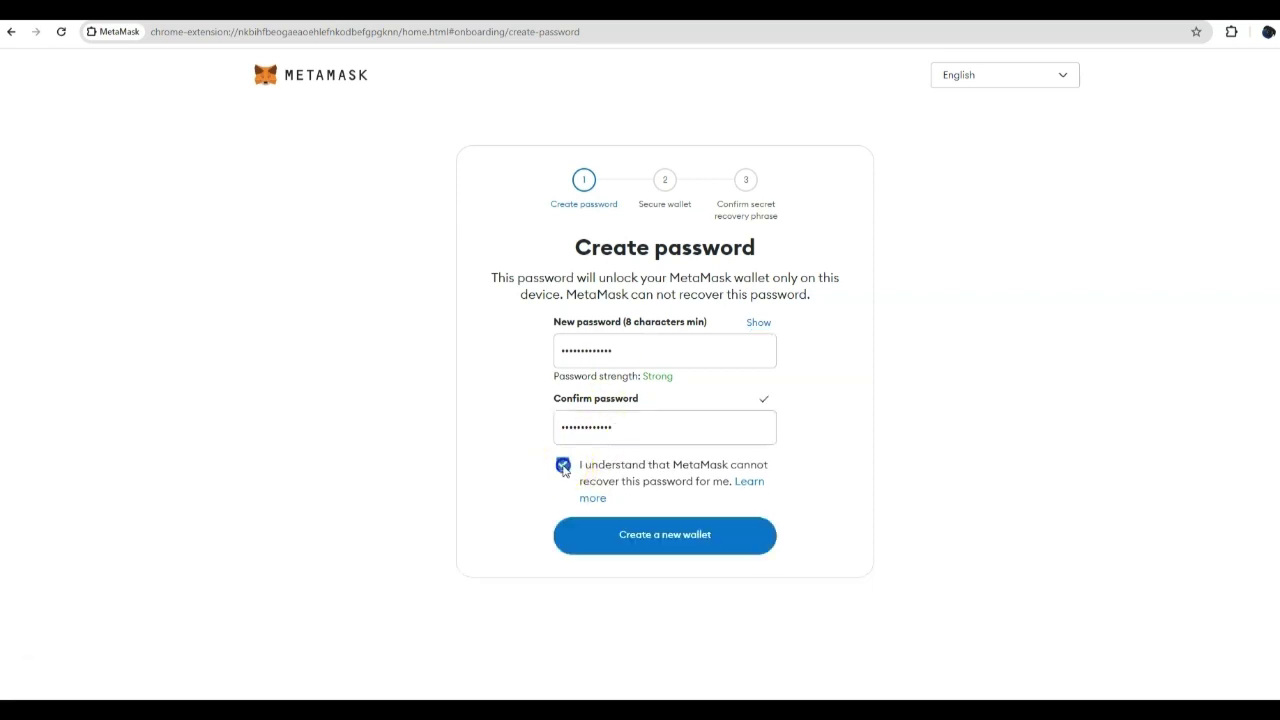
left_click(638, 536)
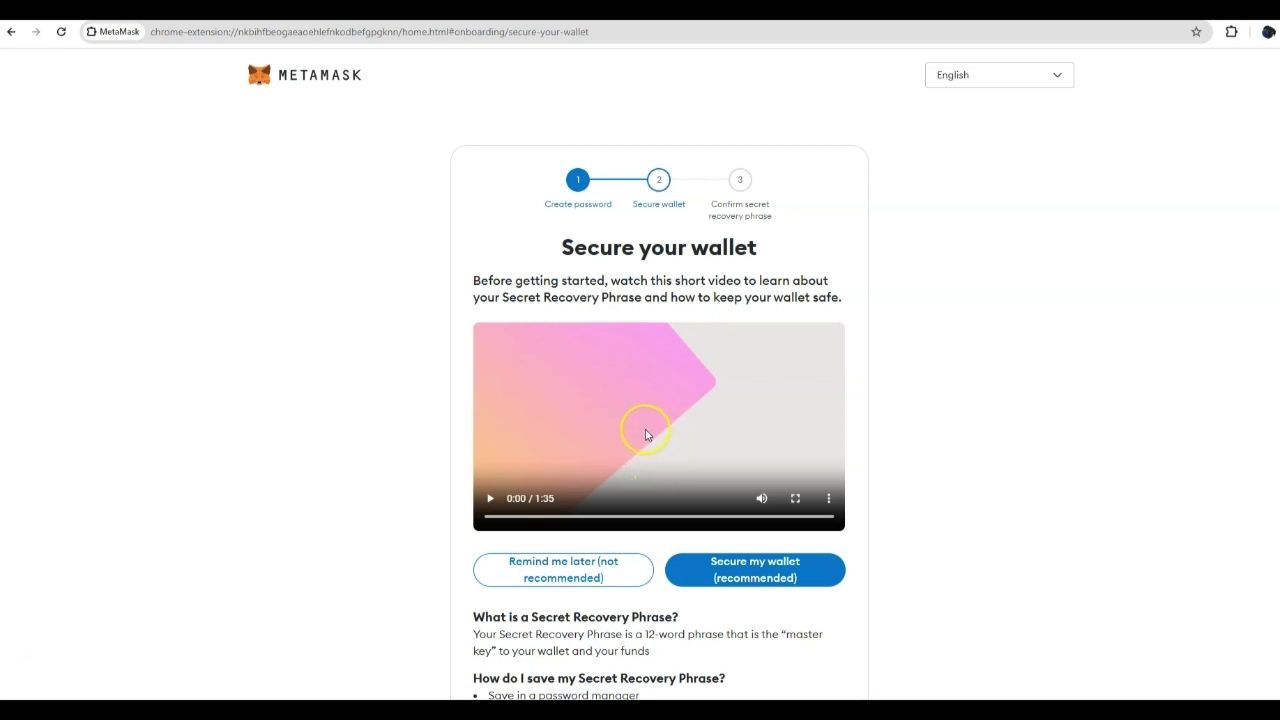
Step: Choose 'Secure my wallet (recommended)' to back up the 12-word recovery phrase
scroll(642, 445, "down", 3)
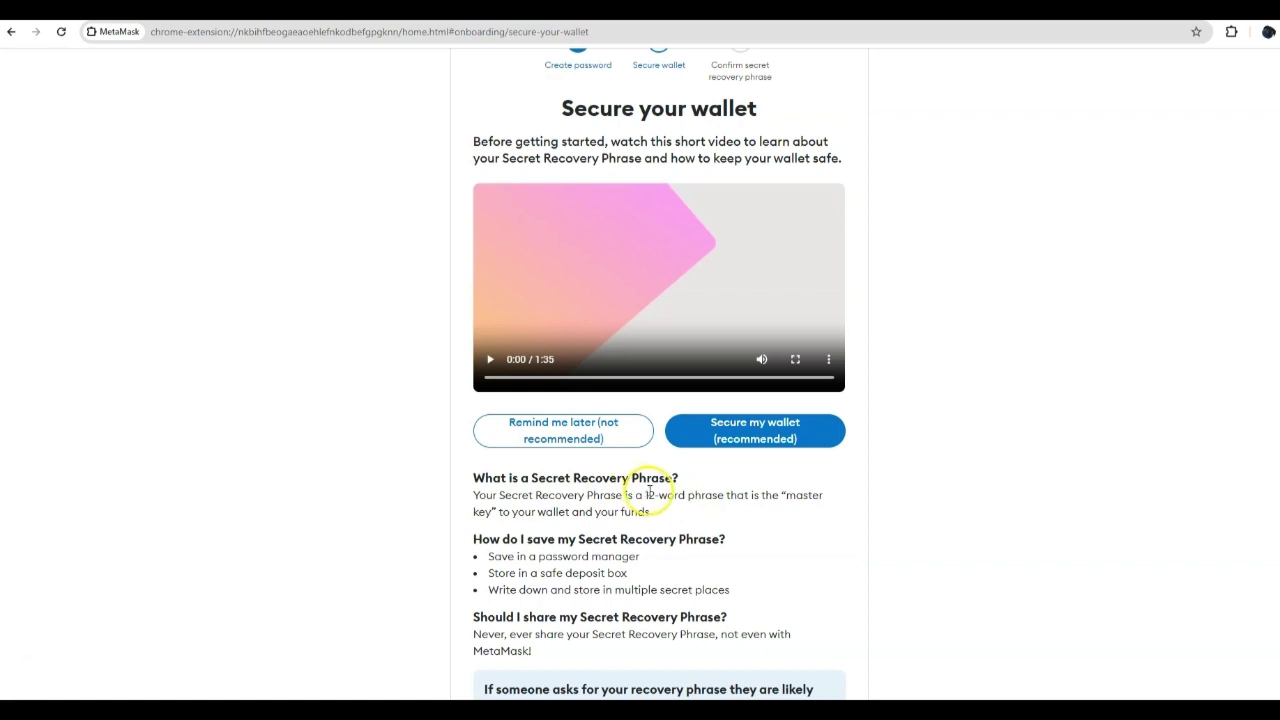
scroll(650, 495, "down", 1)
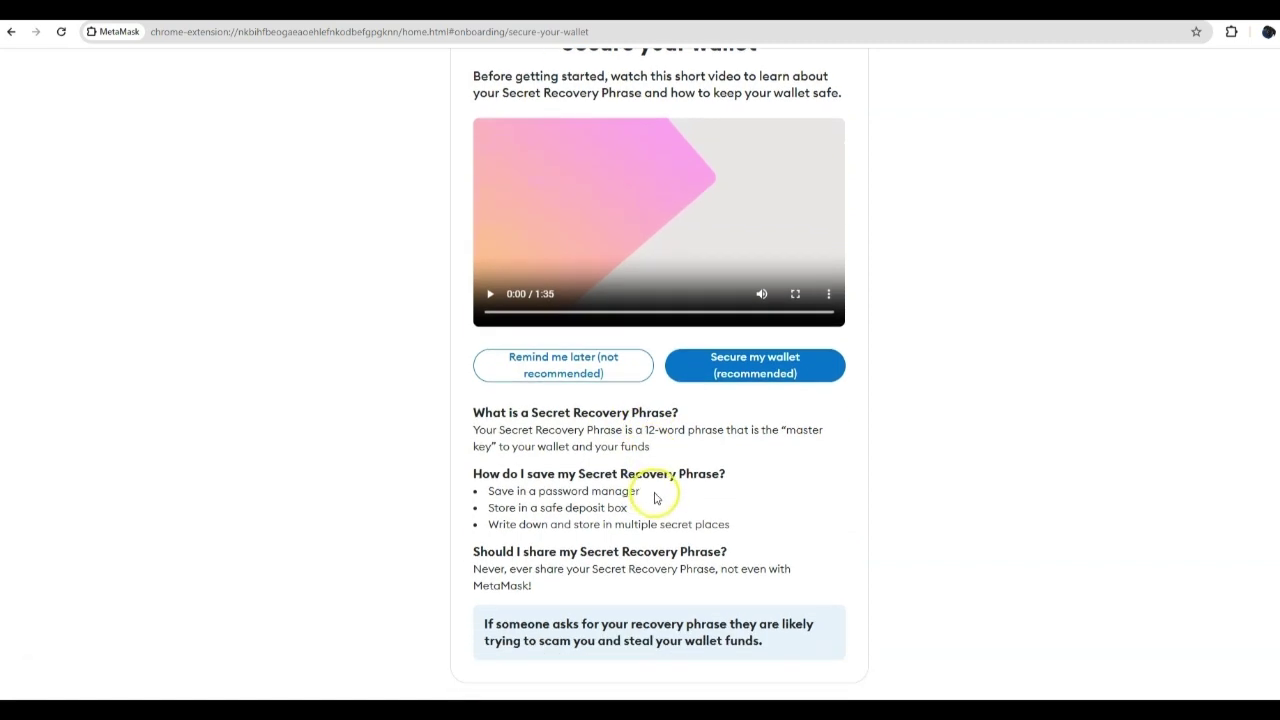
left_click(751, 383)
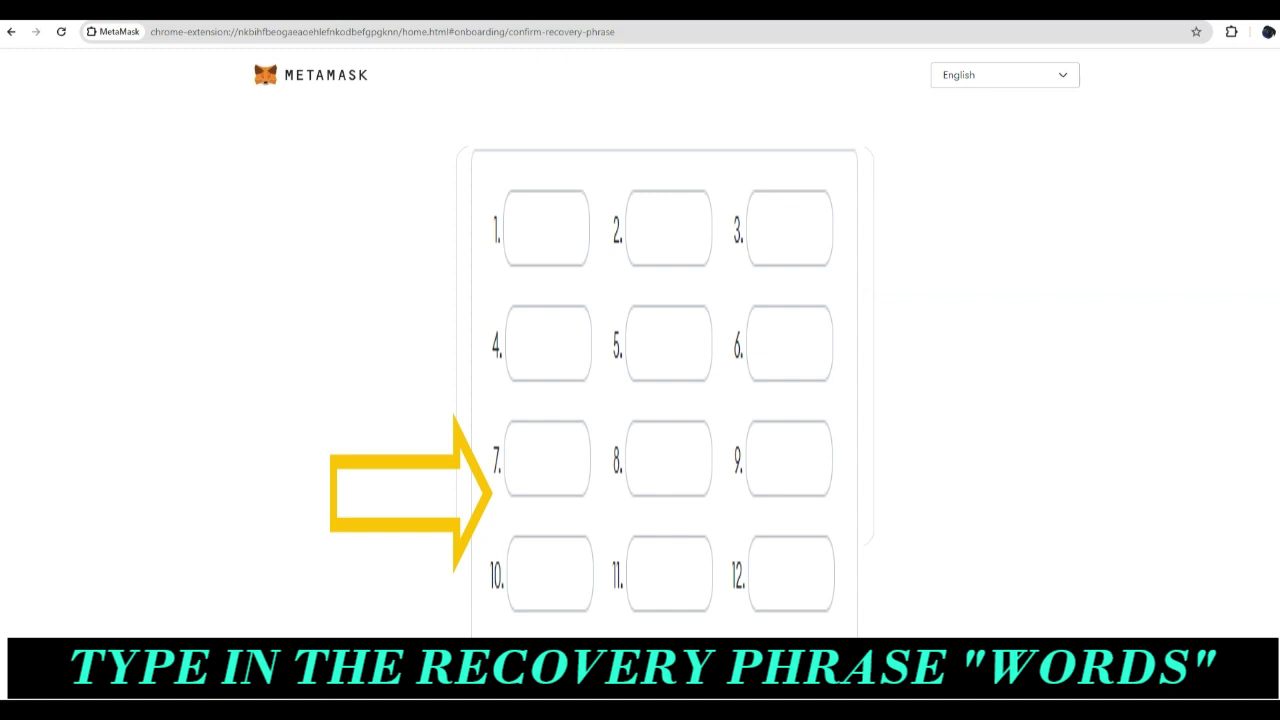
Step: Confirm the Secret Recovery Phrase, then go through Got it, Next and Done to the wallet home
left_click(11, 32)
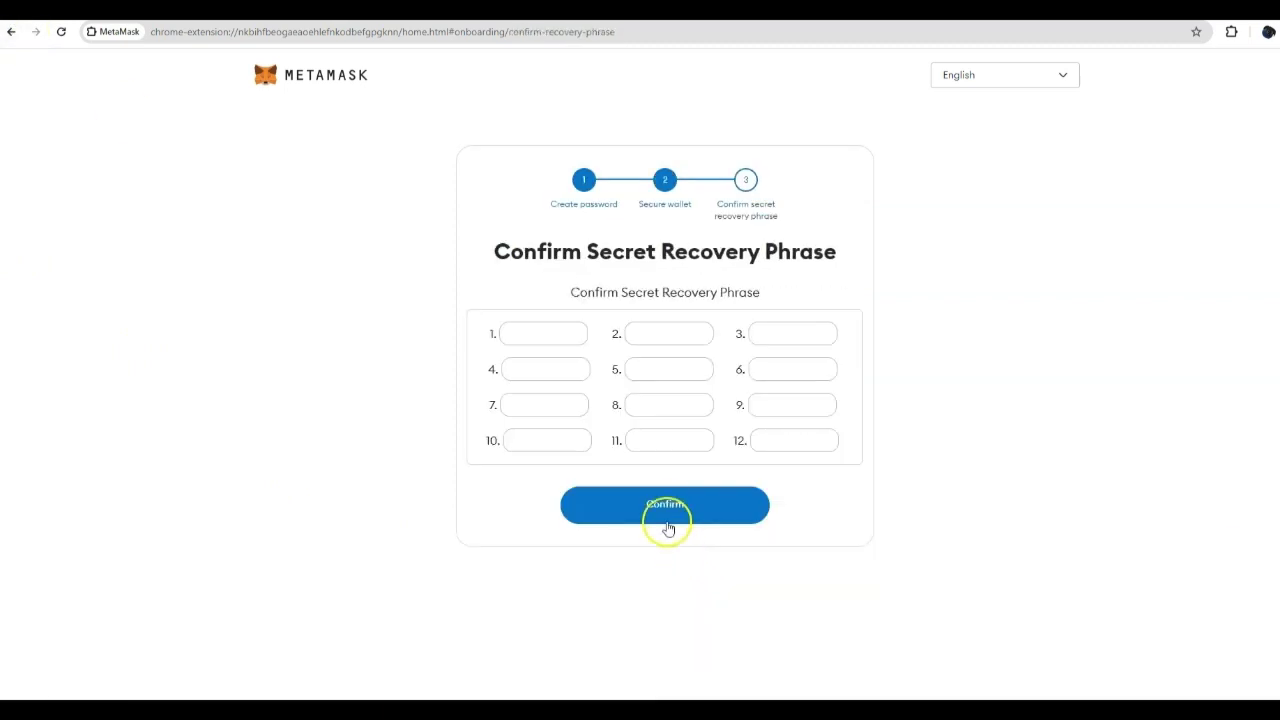
left_click(660, 510)
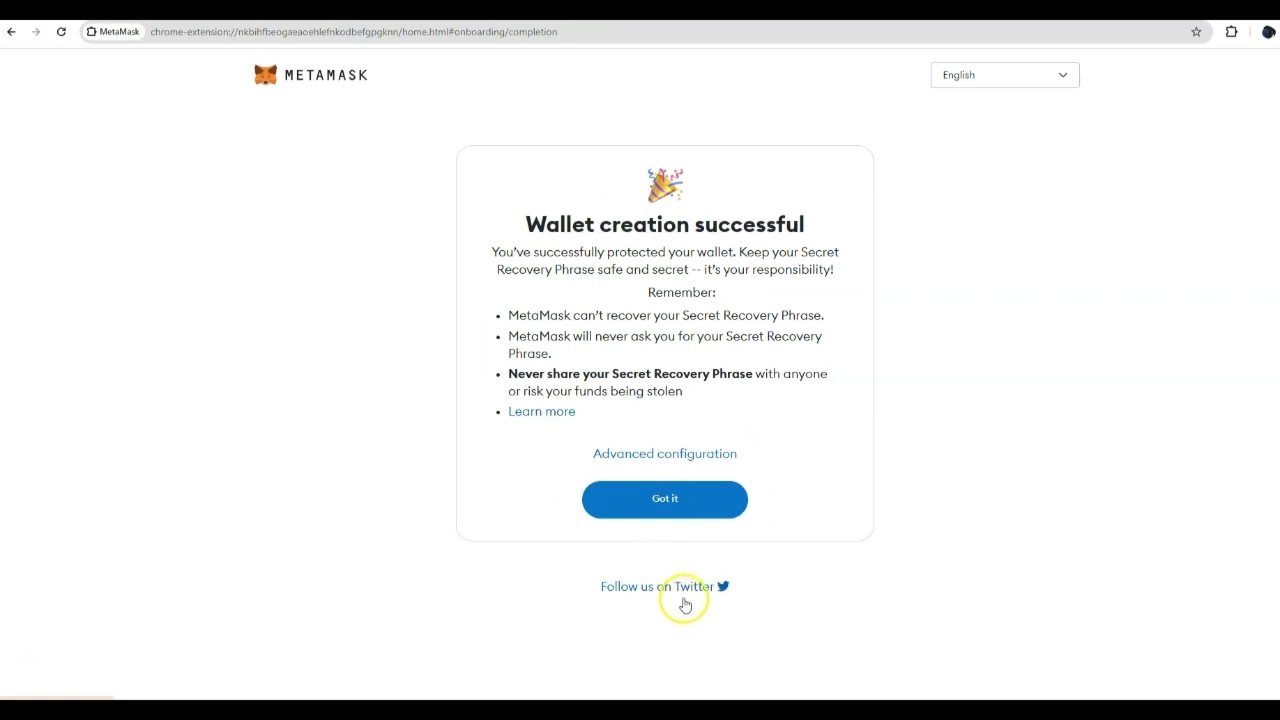
left_click(683, 509)
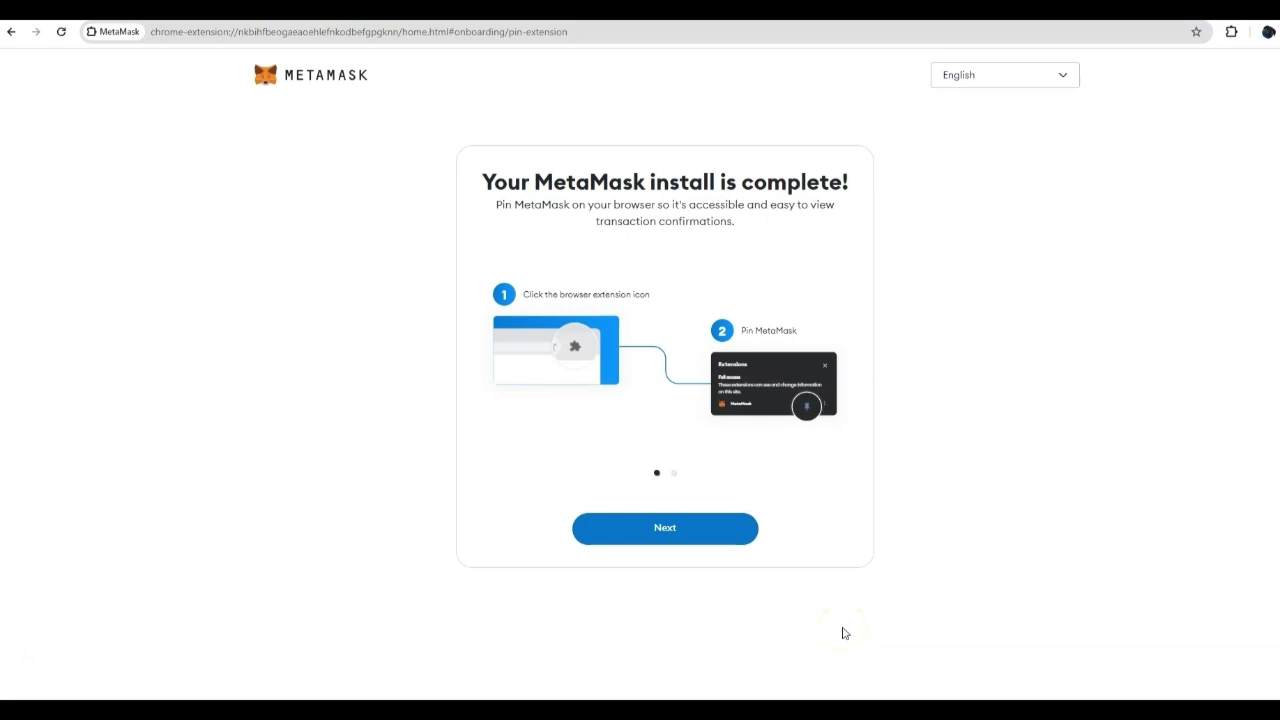
left_click(655, 530)
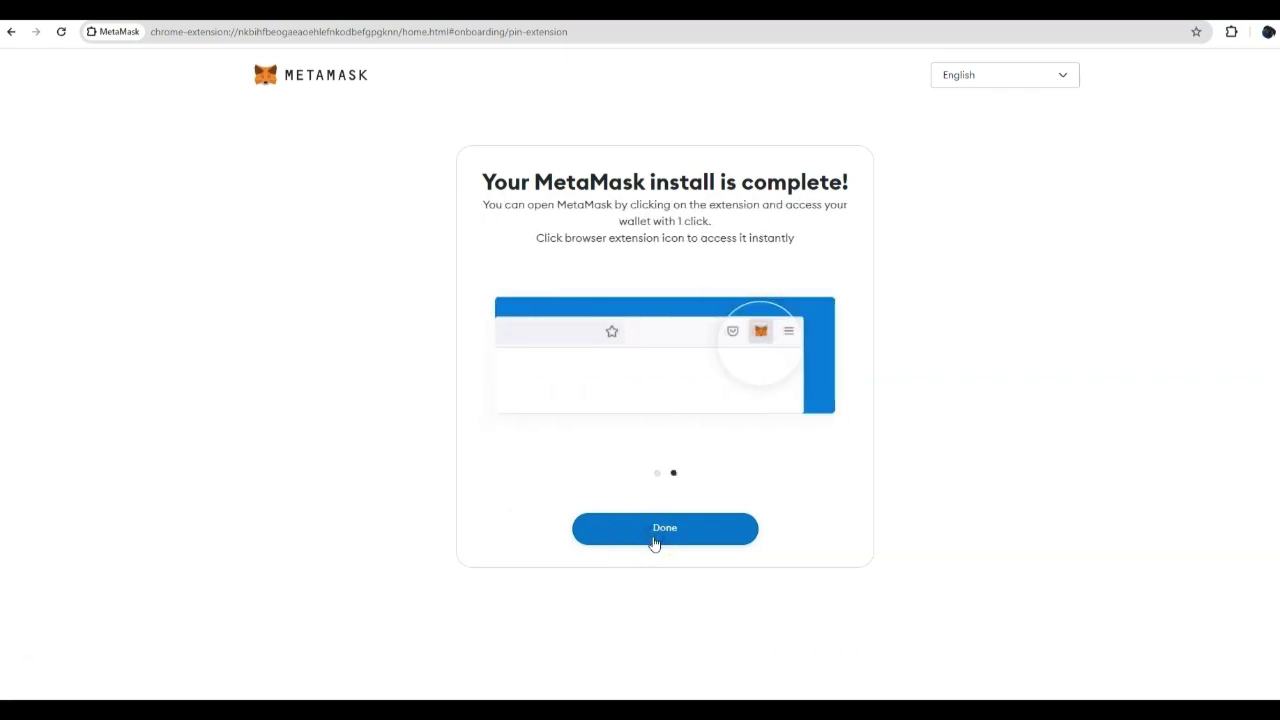
left_click(653, 535)
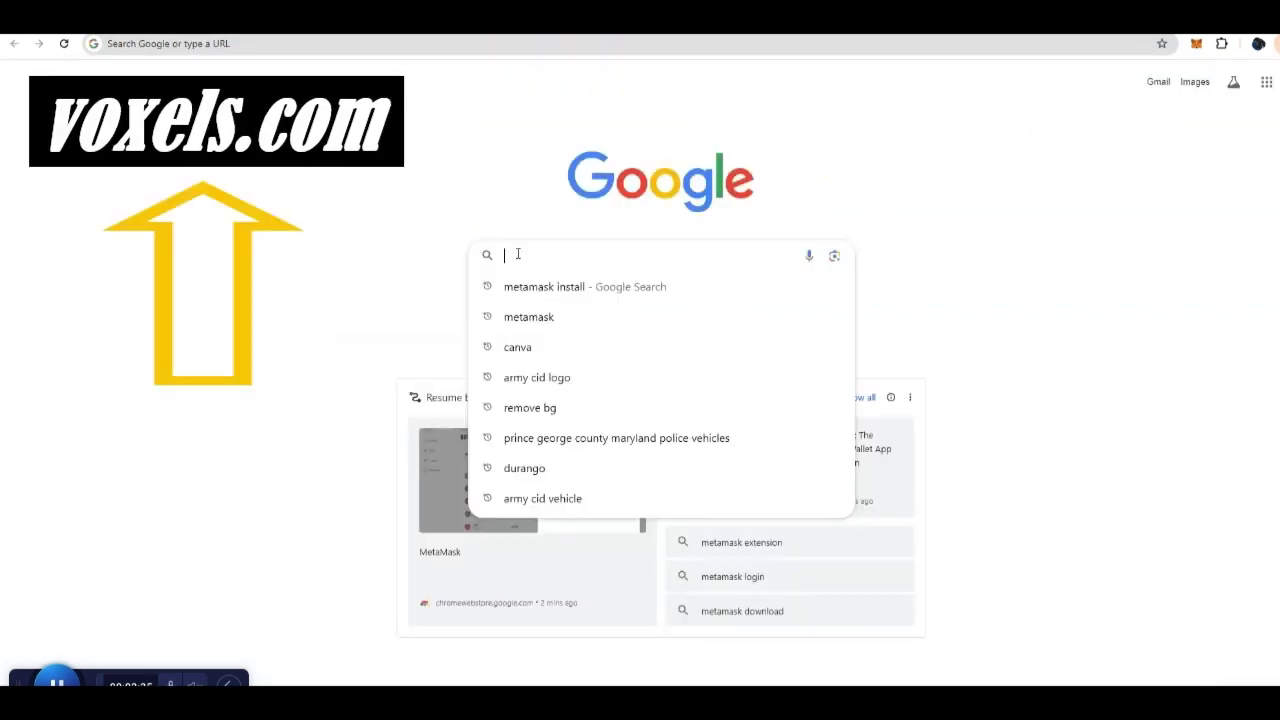
Step: Load voxels.com from the new tab's Google search box
type("voxels.")
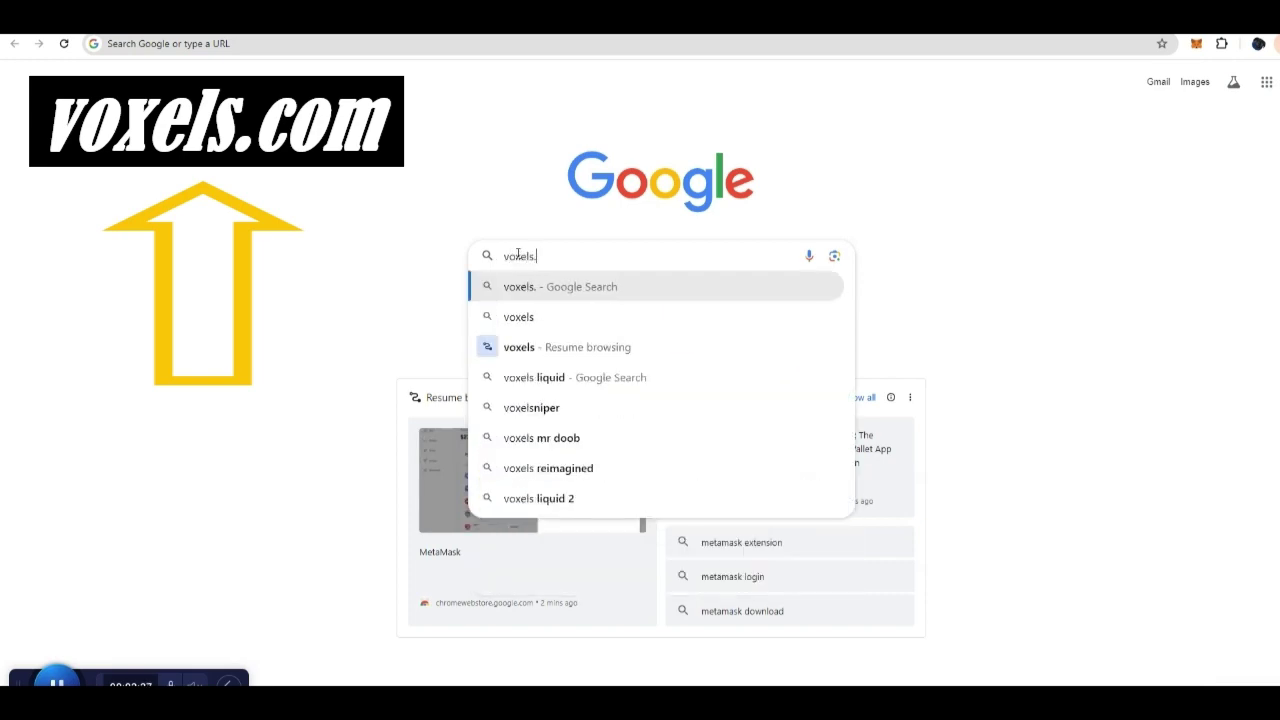
type("com")
key("Return")
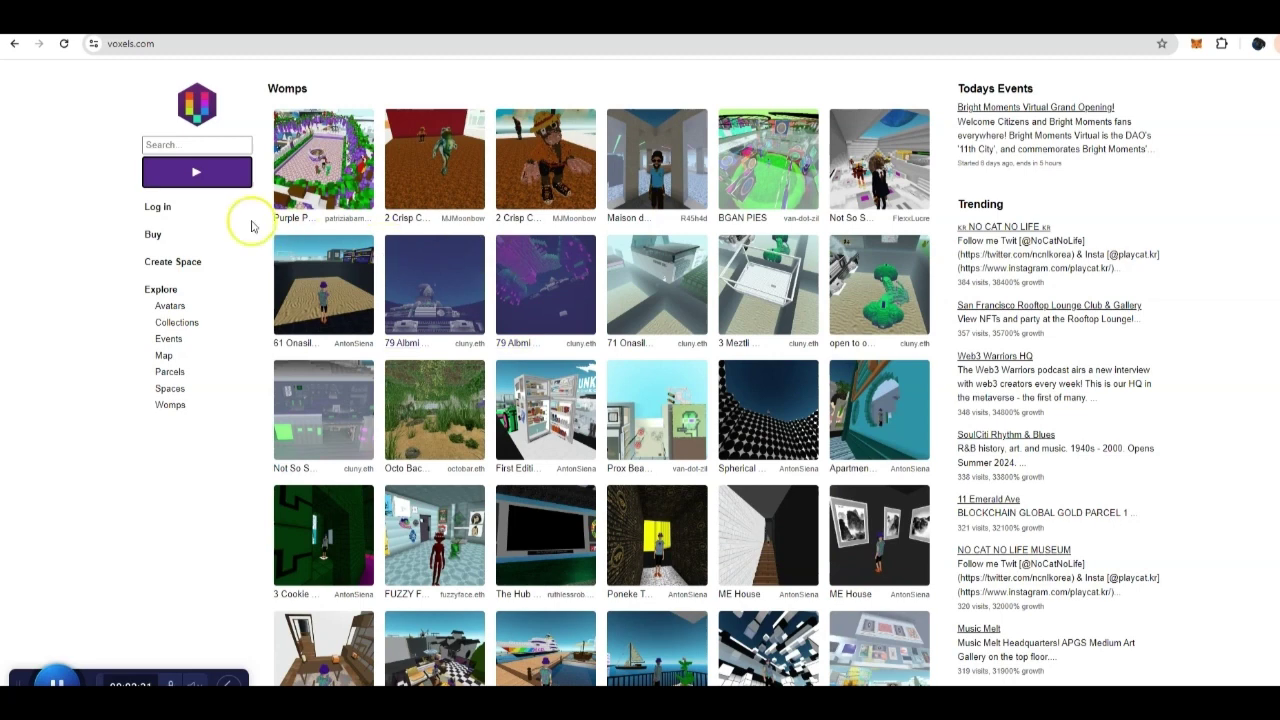
Step: Open the Voxels login page and choose the Metamask wallet login
left_click(159, 208)
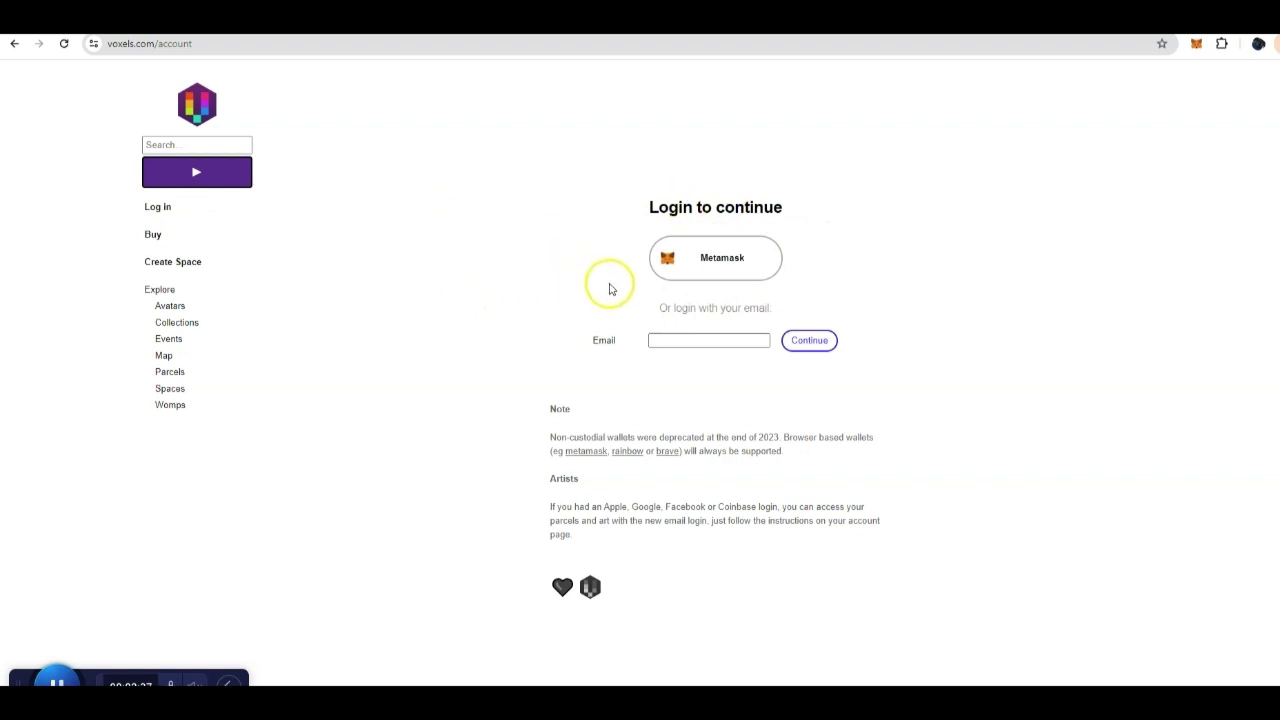
left_click(715, 271)
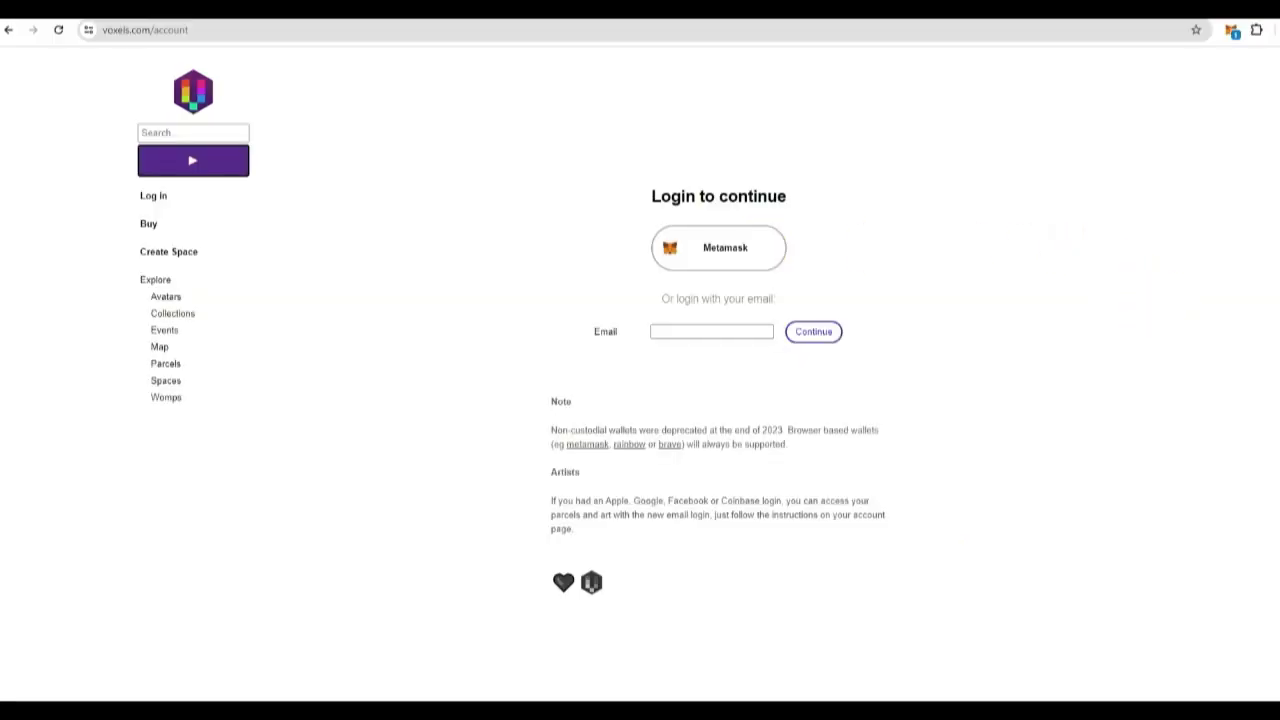
Step: Approve connecting MetaMask Account 1 to voxels.com and sign the terms message
left_click_drag(997, 77, 1033, 93)
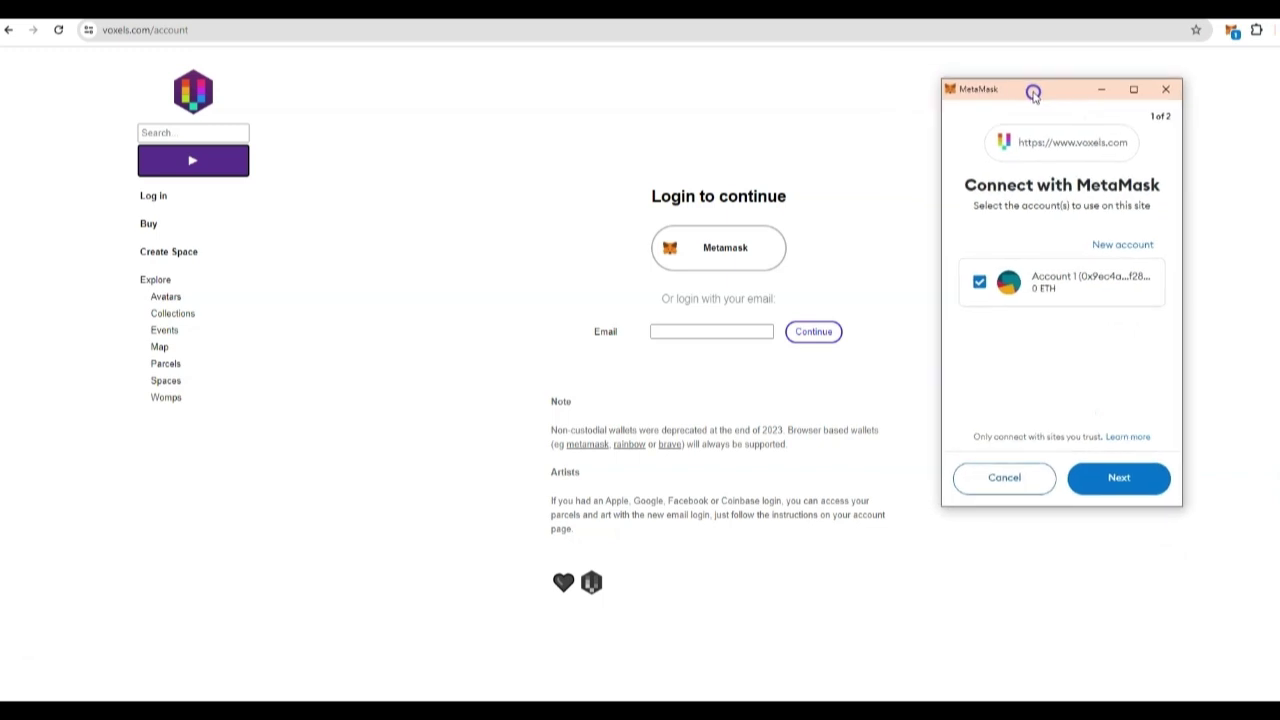
left_click(1125, 485)
left_click(1121, 128)
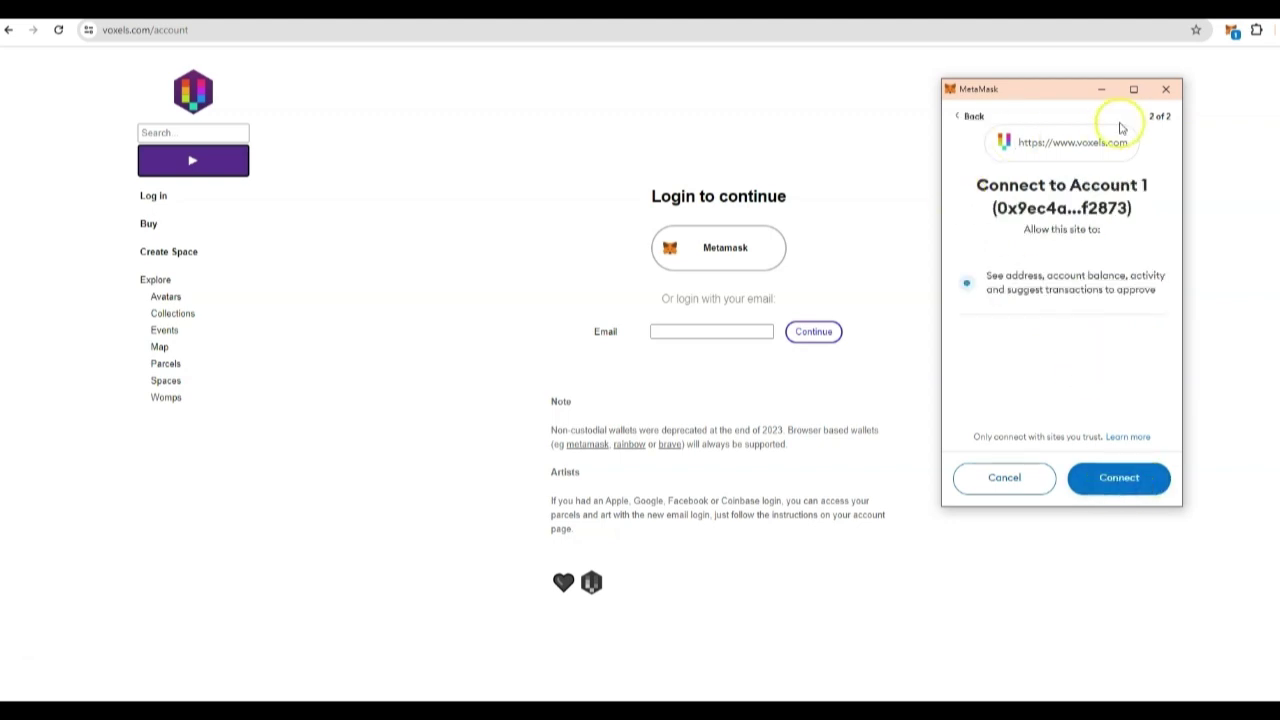
left_click(1117, 484)
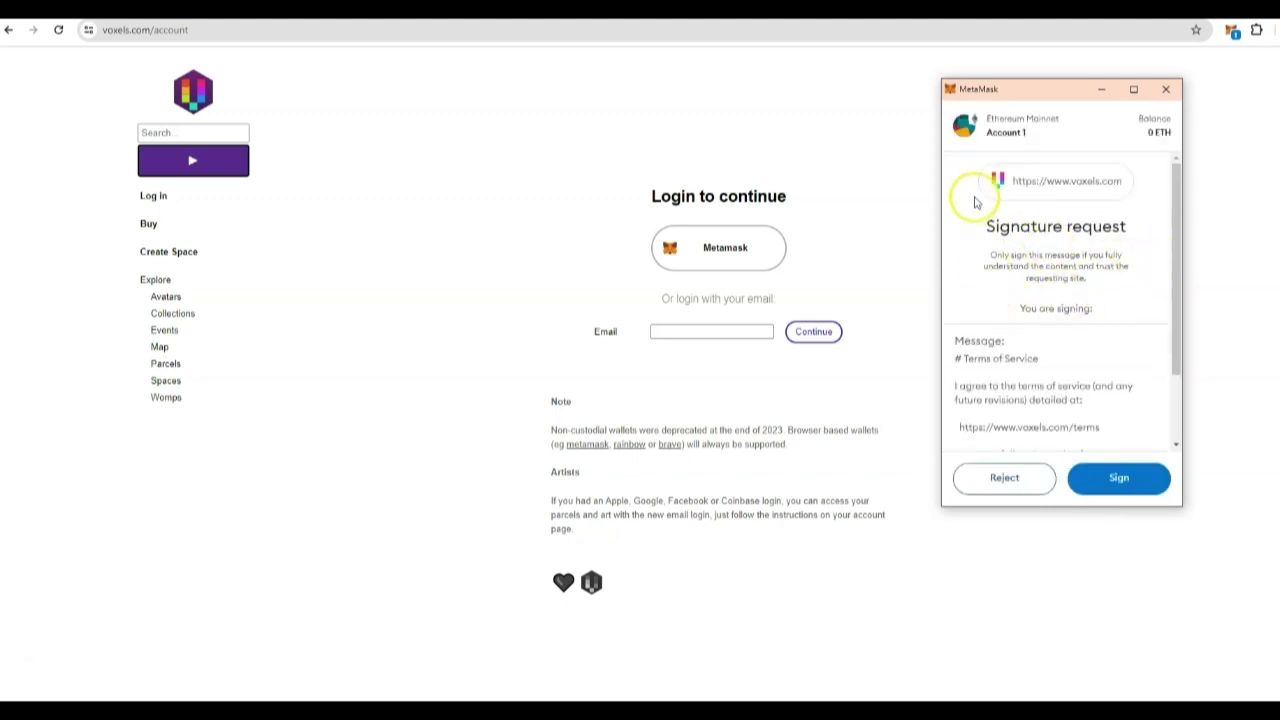
left_click_drag(1174, 234, 1180, 360)
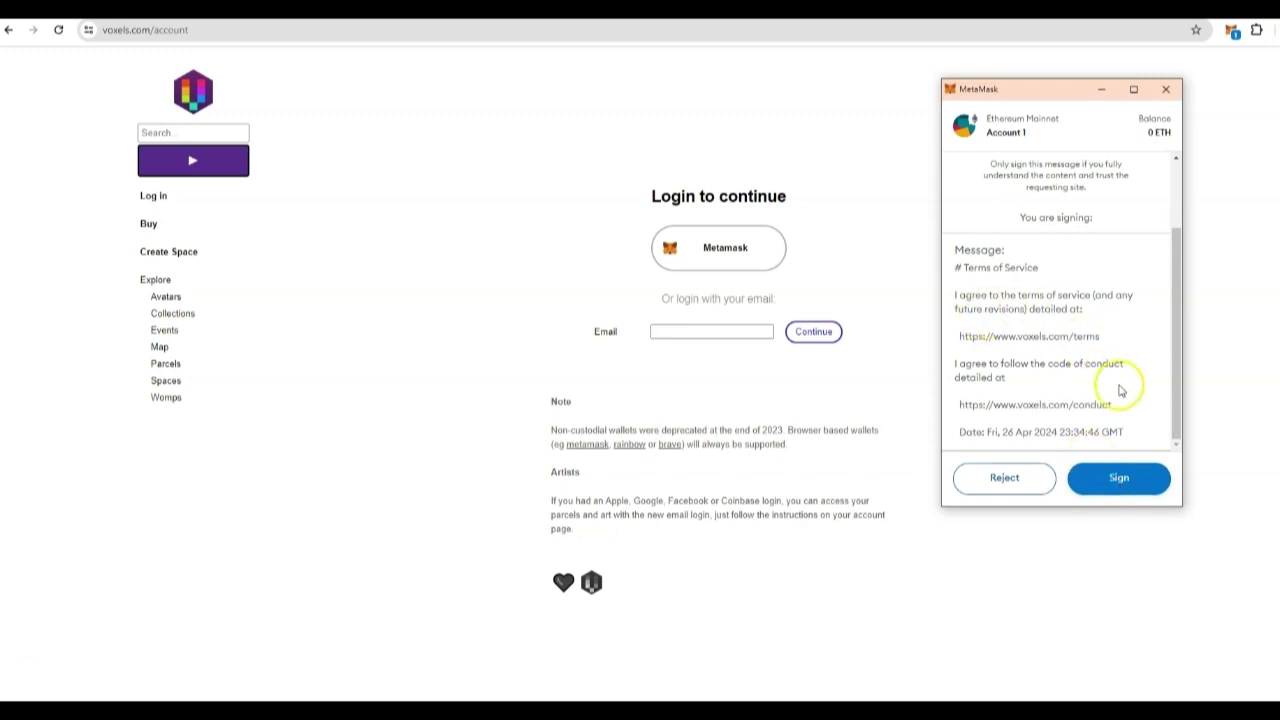
left_click(1120, 479)
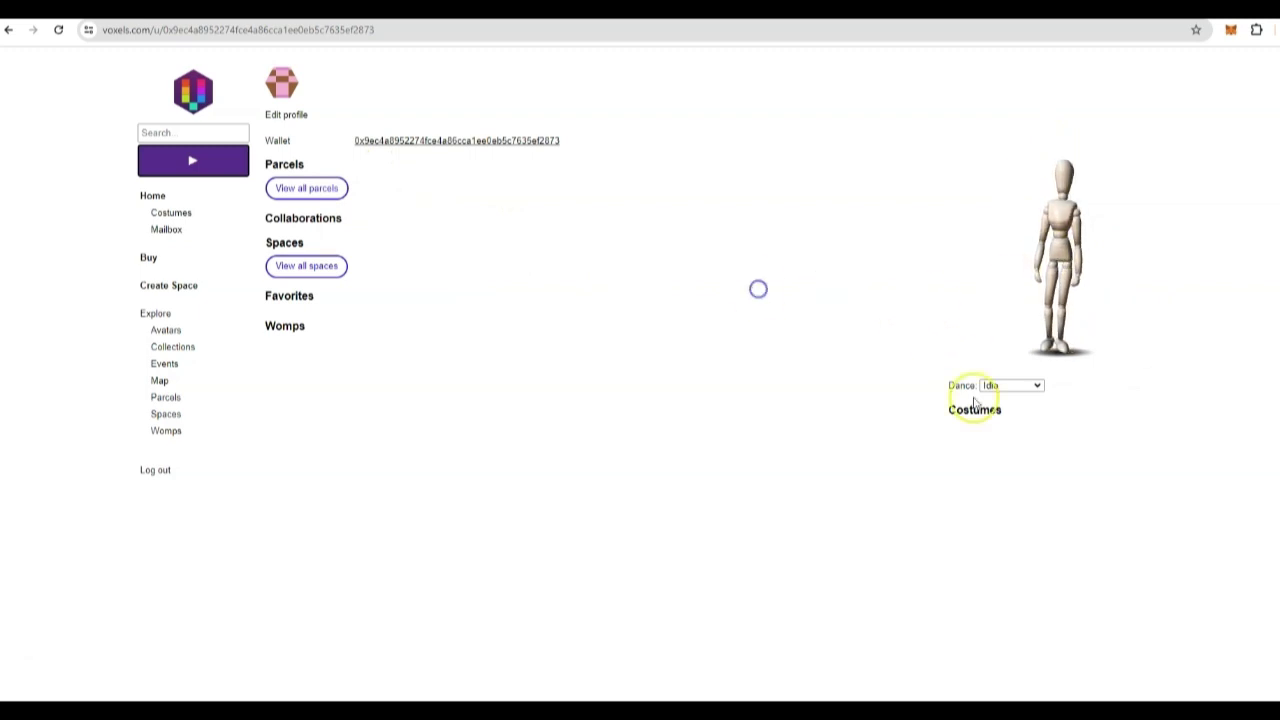
Step: Play the Run and Savage dance animations, then search Voxels for 'underdog metaverse'
left_click(1031, 386)
left_click(1016, 421)
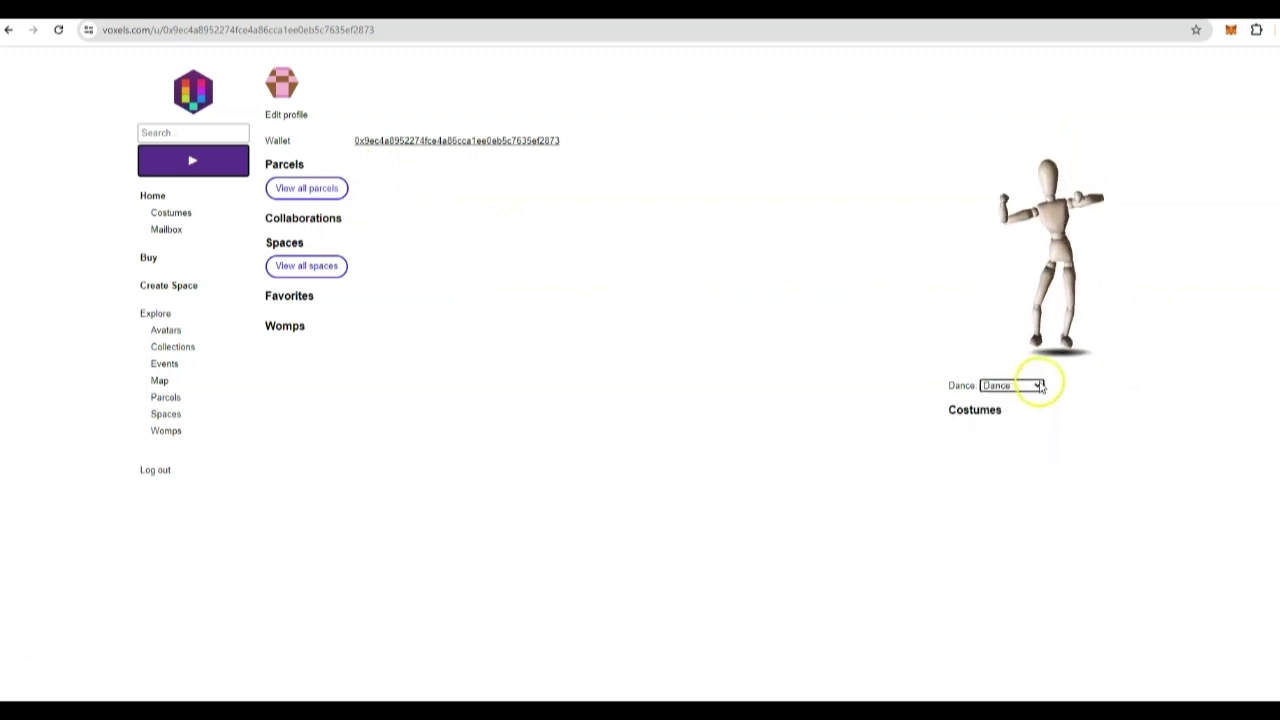
left_click(1039, 386)
left_click(1011, 428)
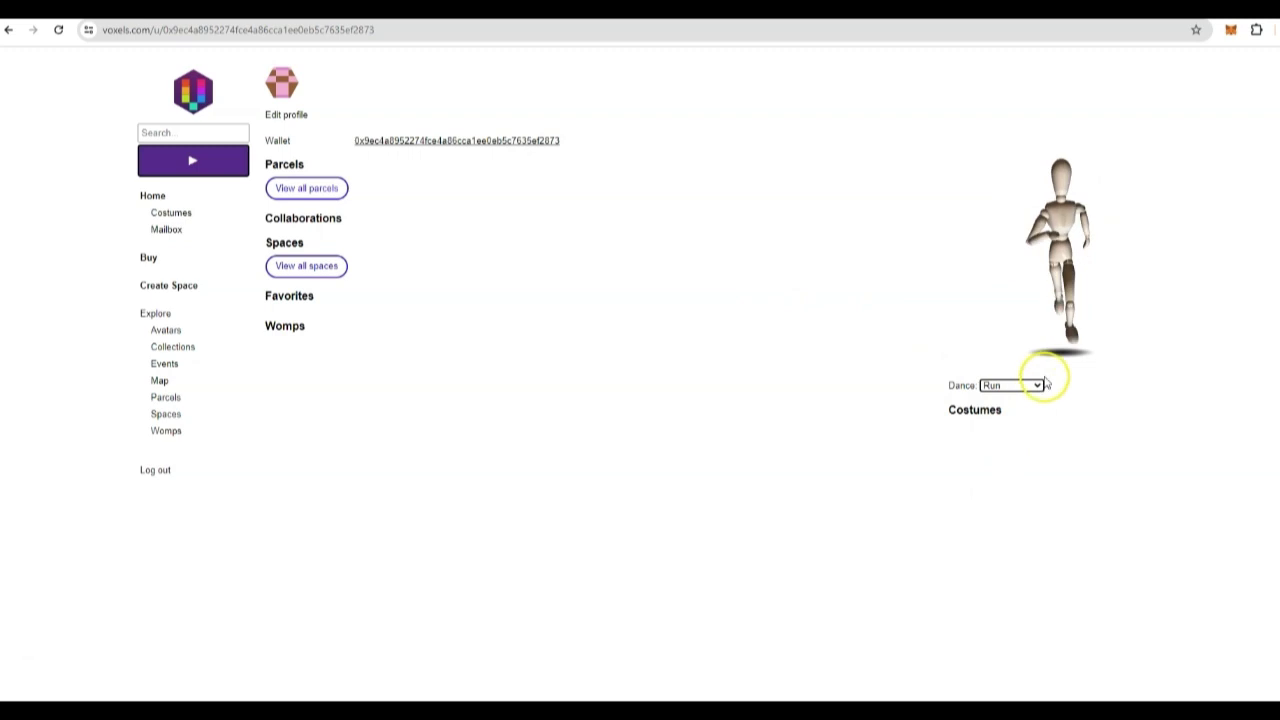
left_click(1040, 386)
left_click(1008, 480)
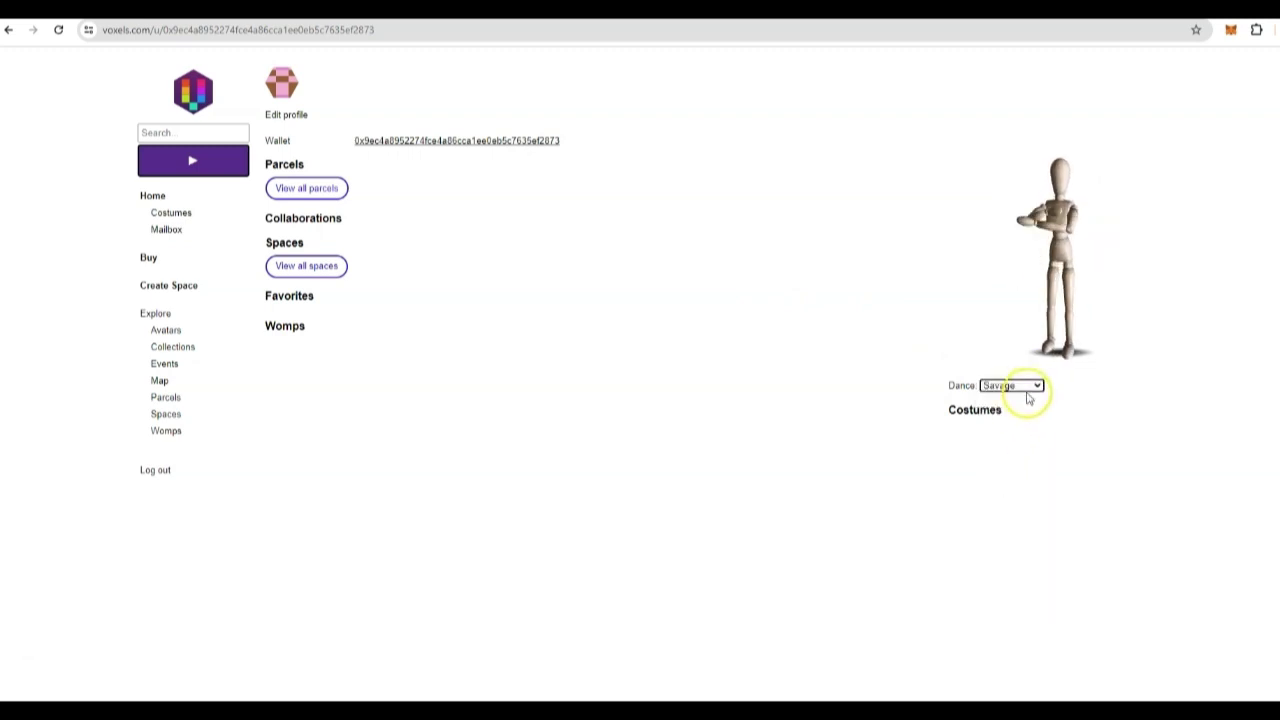
left_click(40, 154)
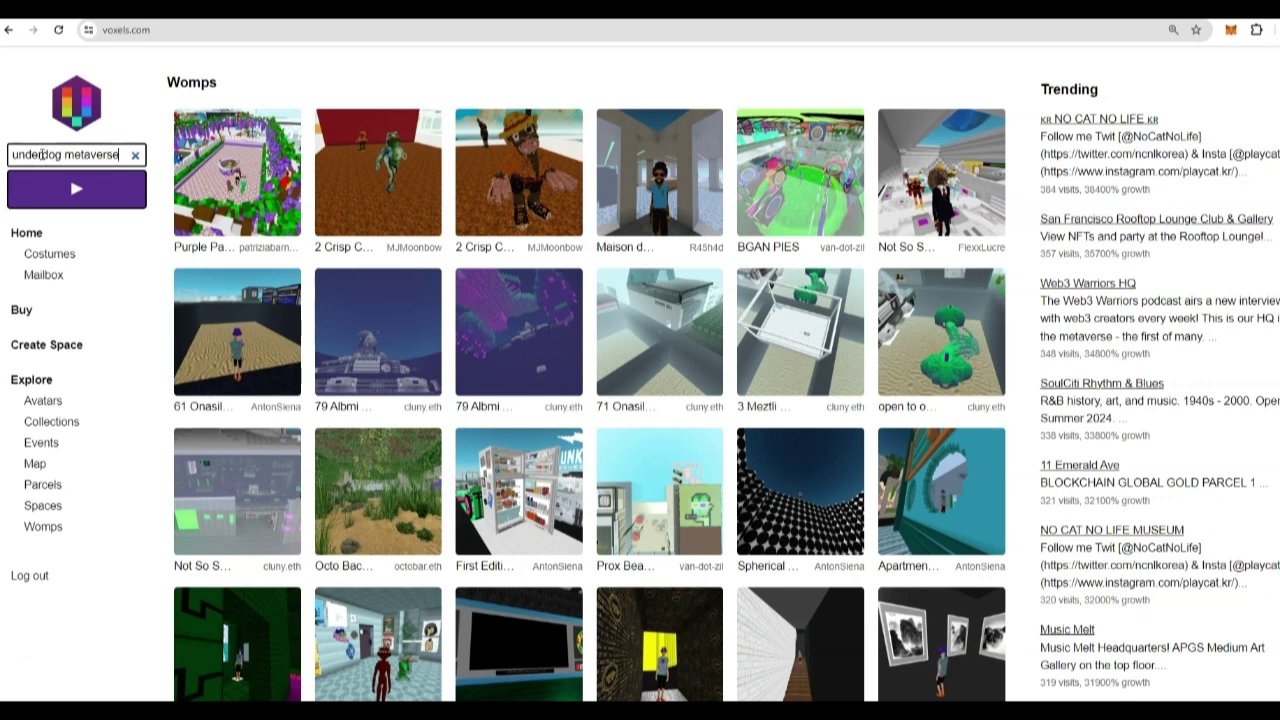
key("Return")
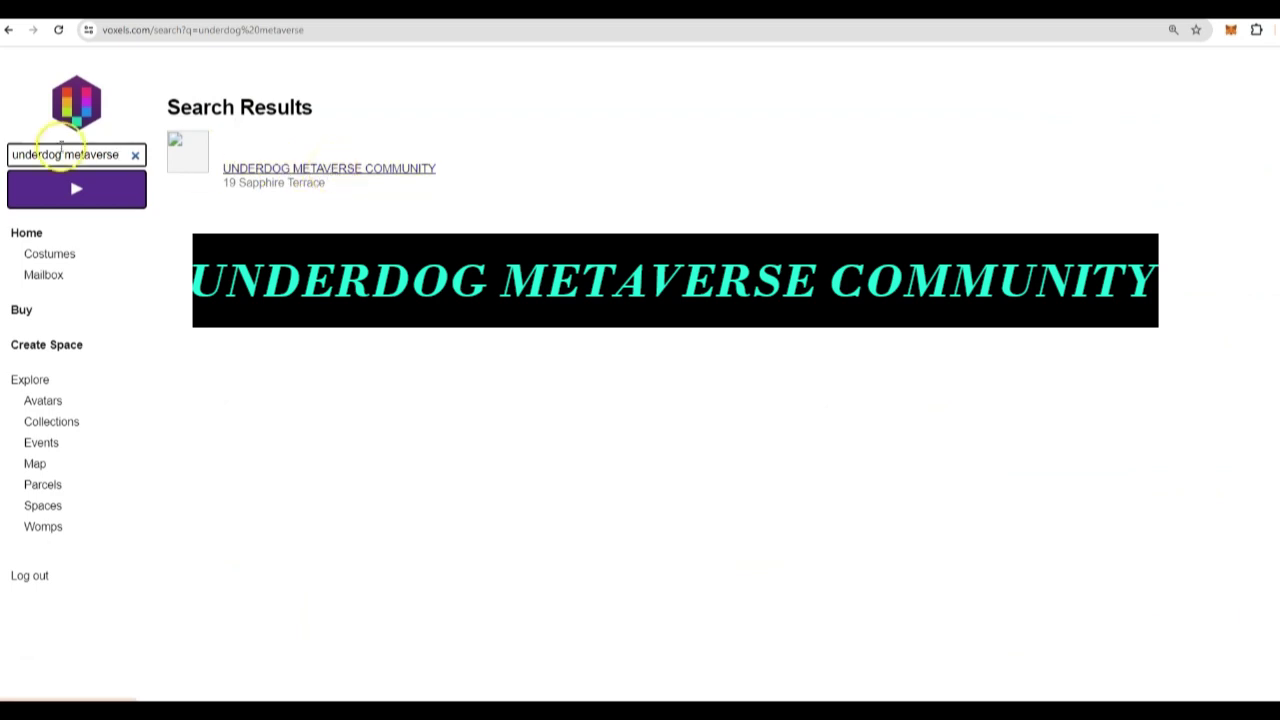
triple_click(69, 156)
type("theta-")
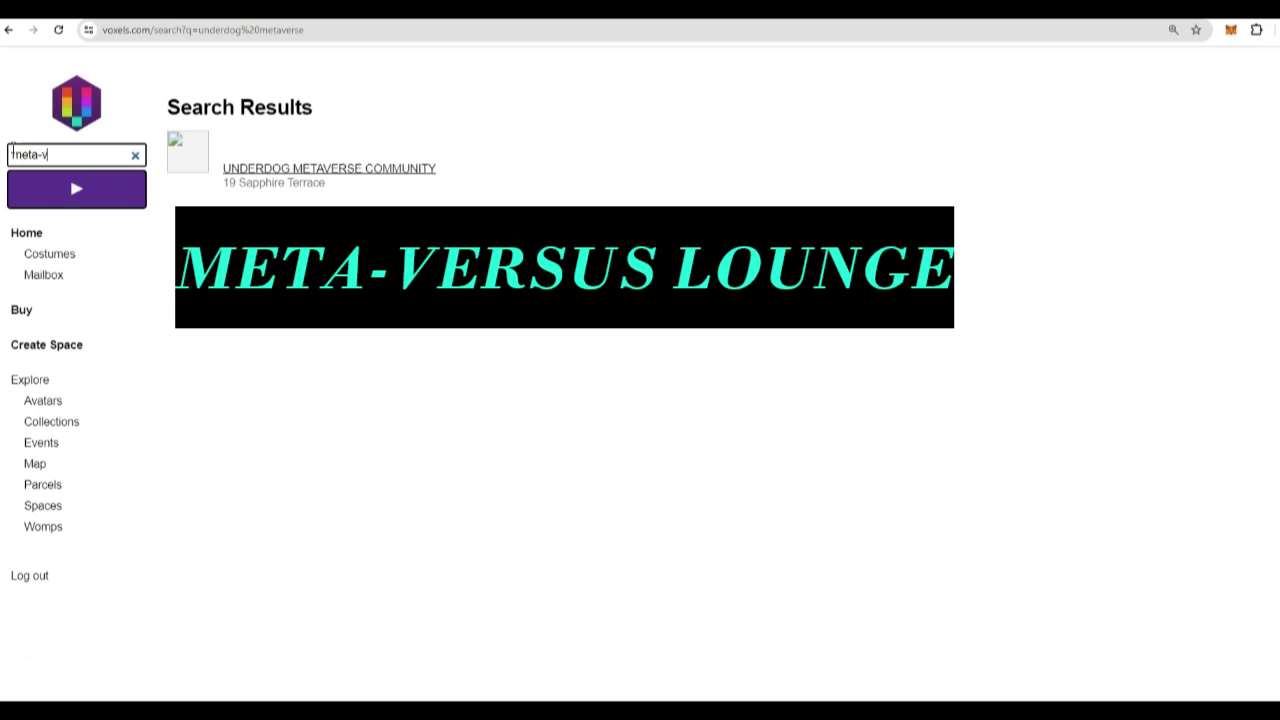
type("versus")
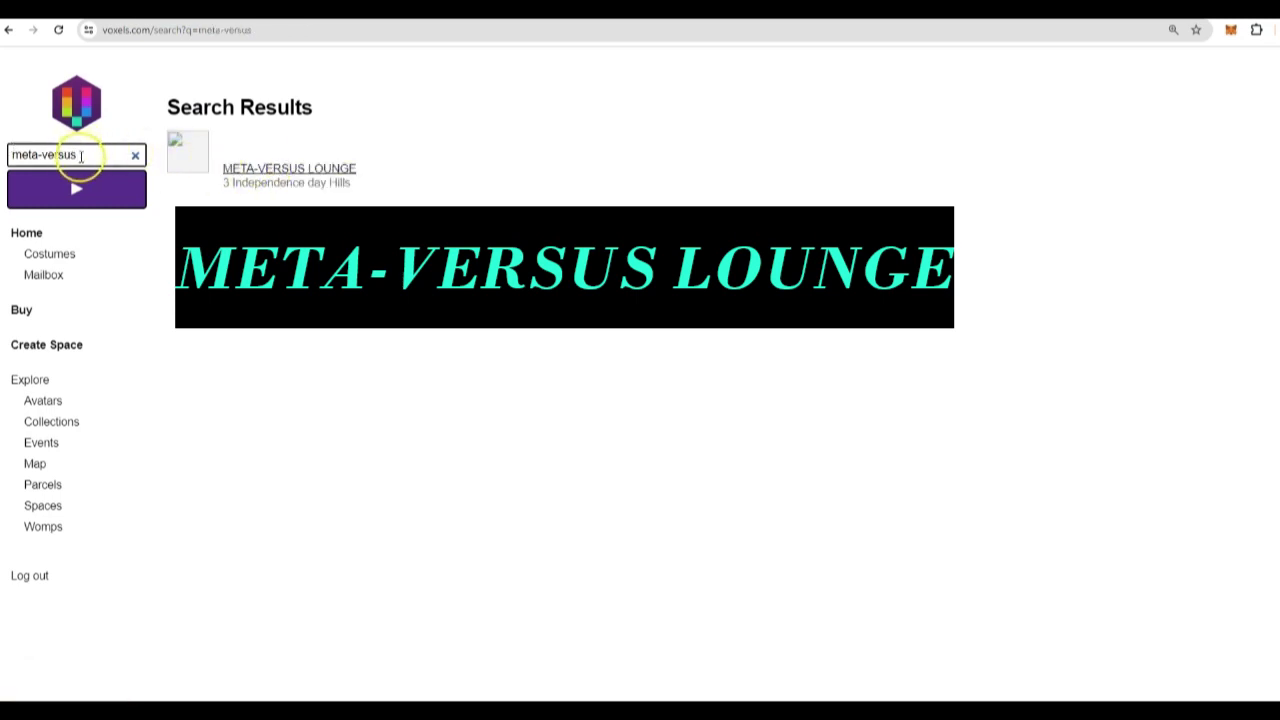
triple_click(80, 155)
type("The_T")
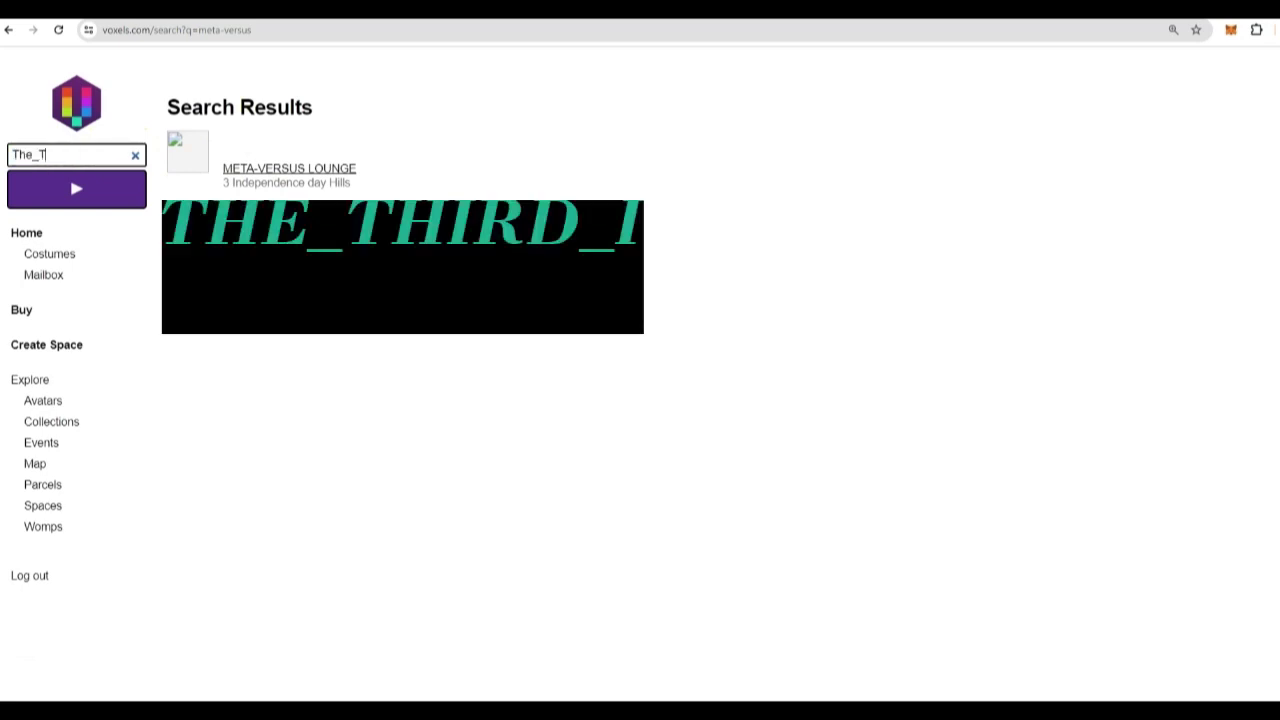
type("hird_I")
key("Return")
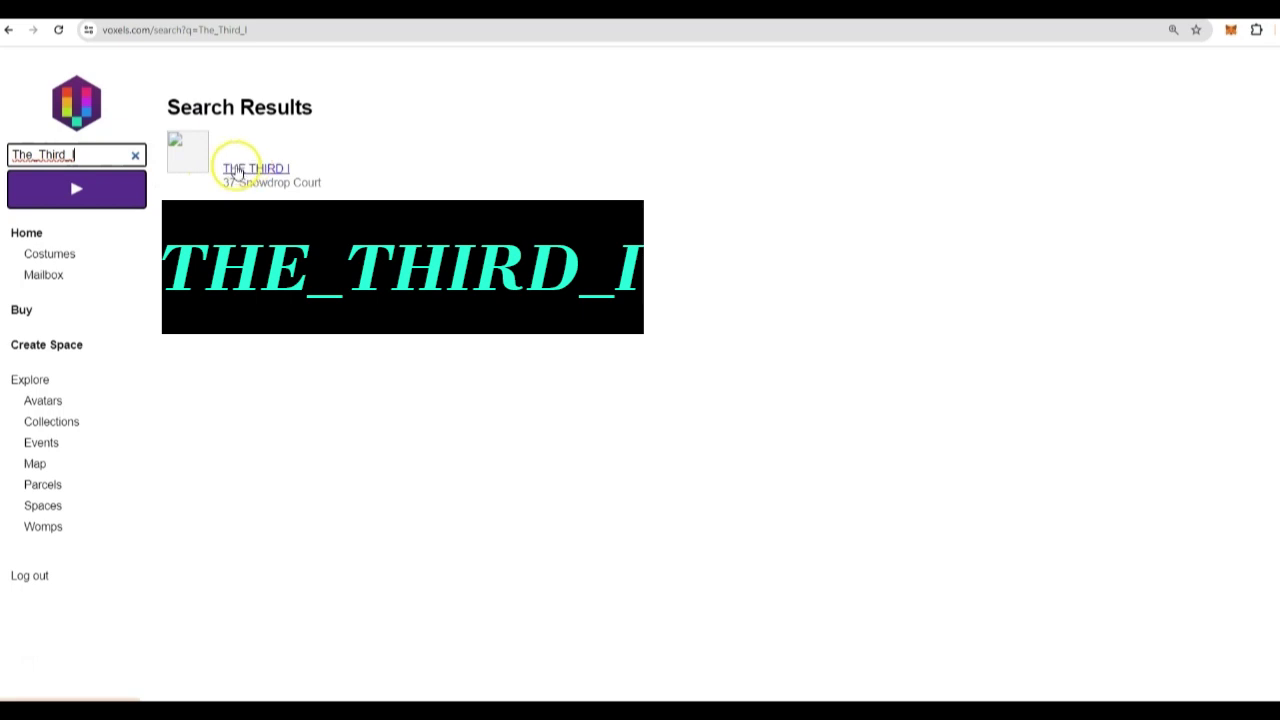
left_click_drag(32, 155, 72, 155)
double_click(72, 155)
type("Saint-u")
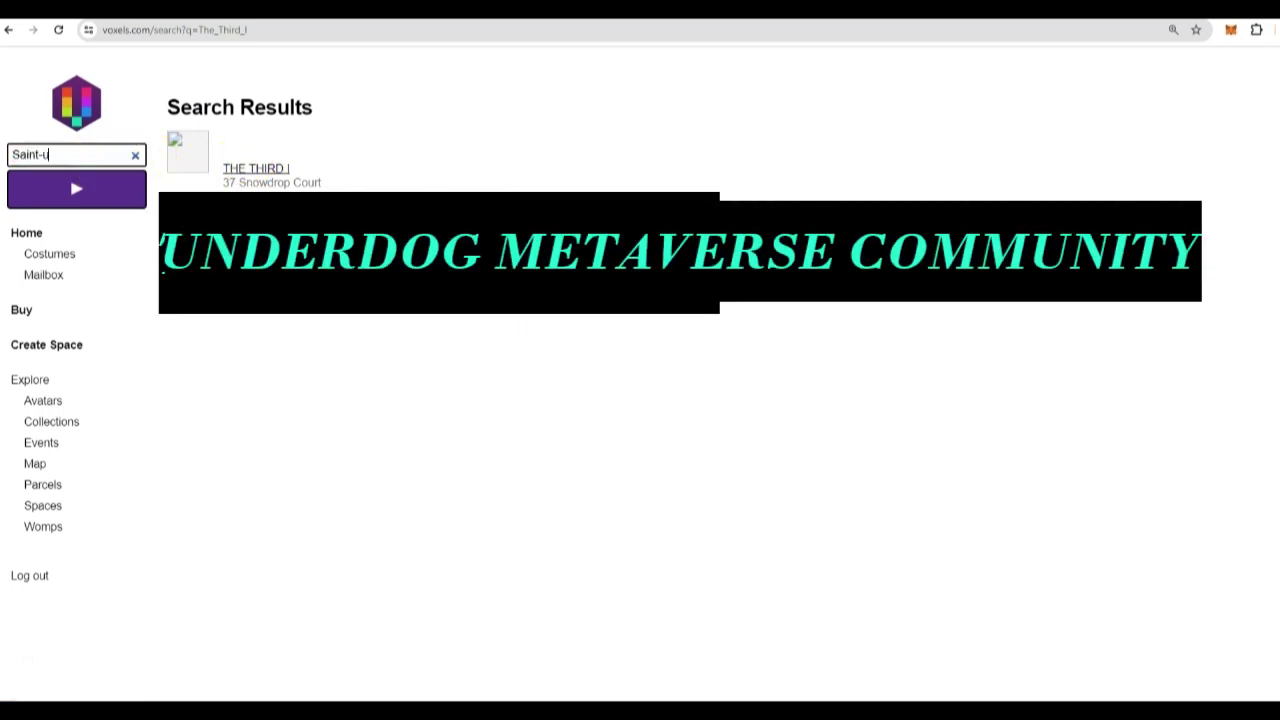
type("ary")
key("Return")
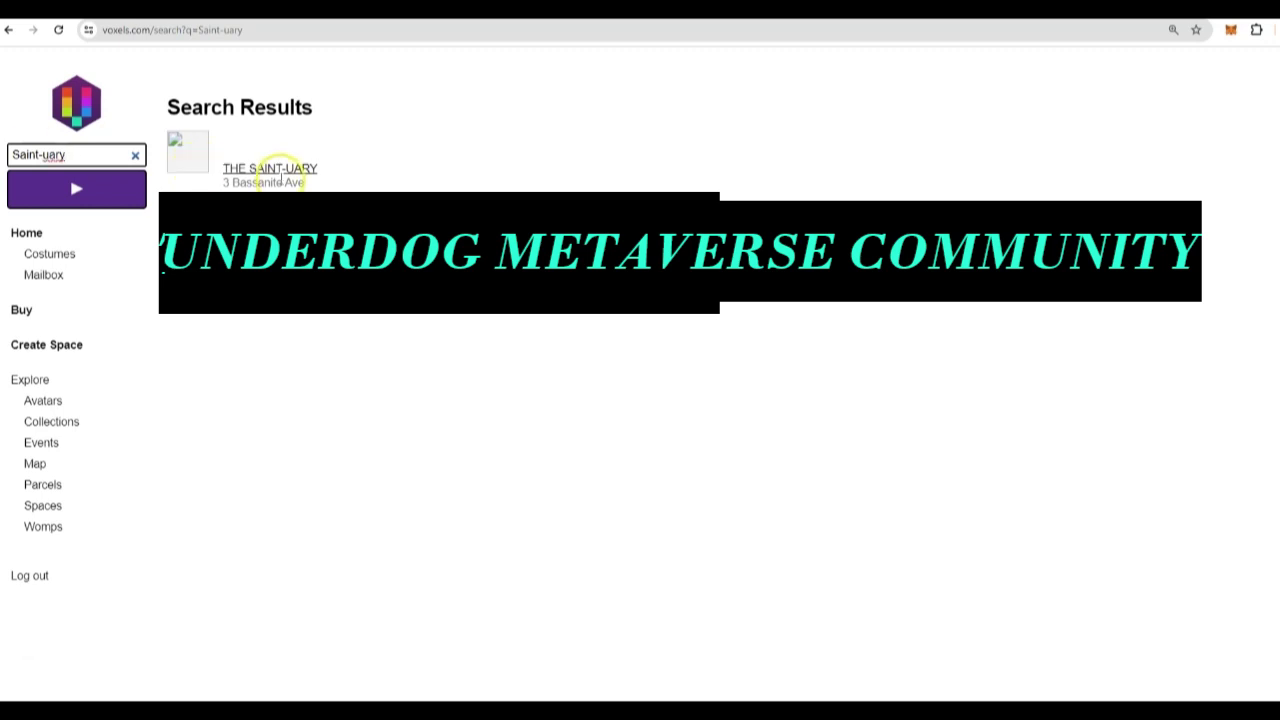
double_click(70, 155)
type("top_spot")
key("Return")
type("Underdog Me")
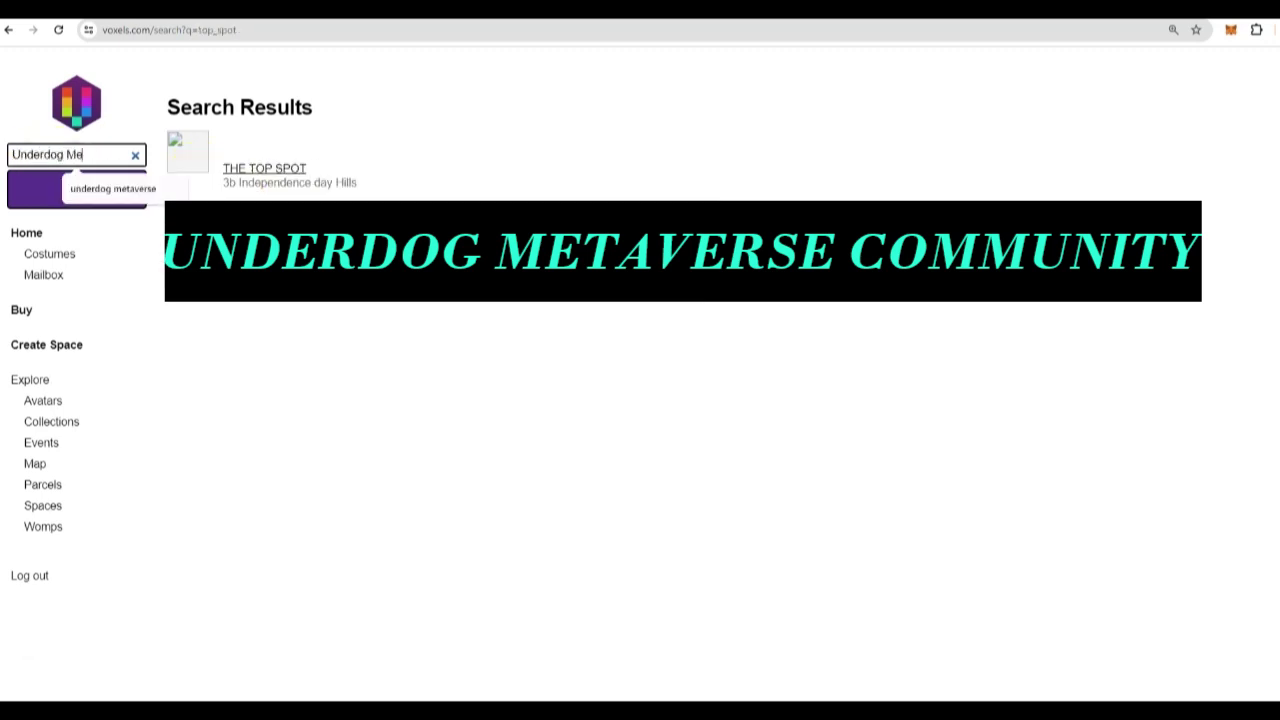
type("ta")
left_click(113, 188)
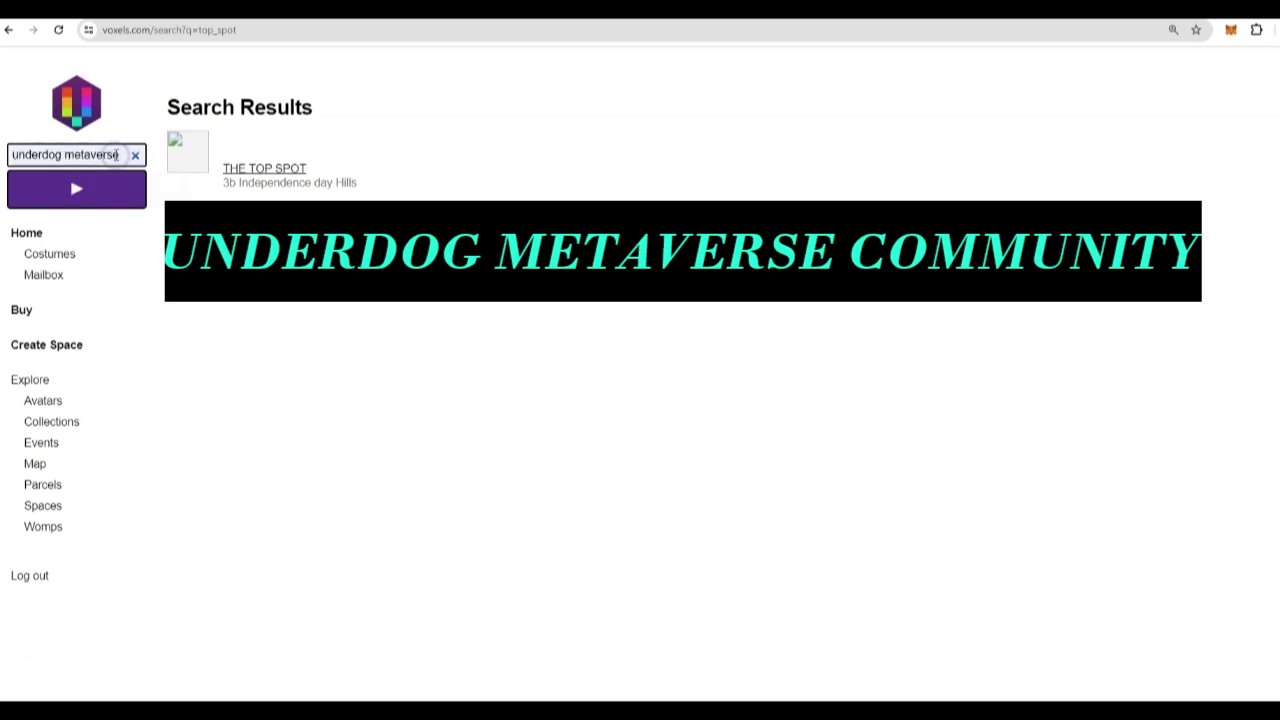
key("Return")
left_click(318, 170)
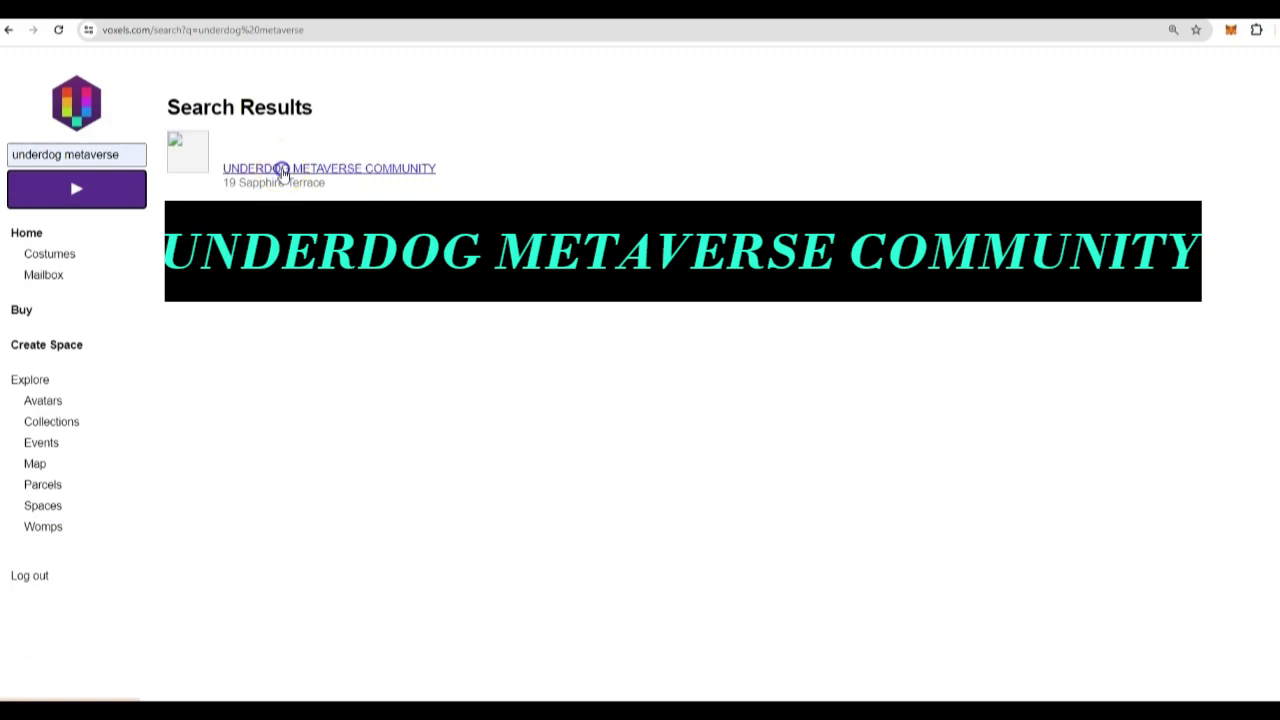
left_click(280, 170)
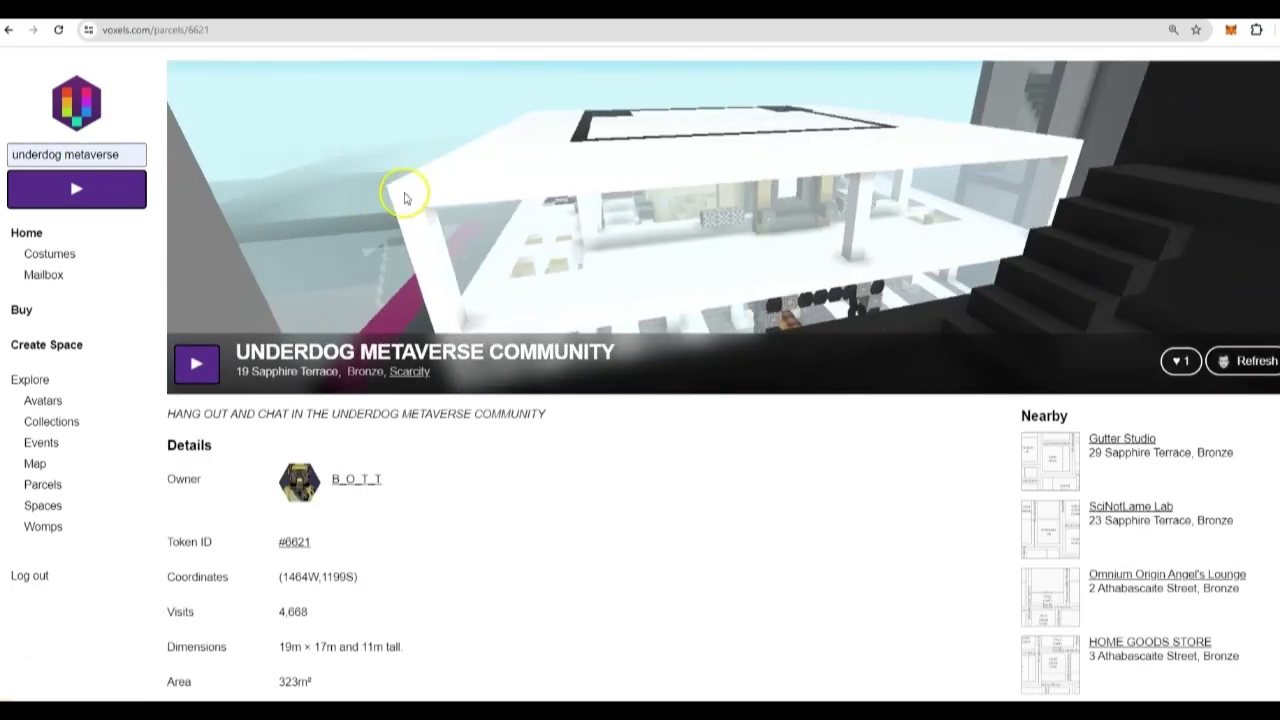
left_click_drag(491, 209, 849, 219)
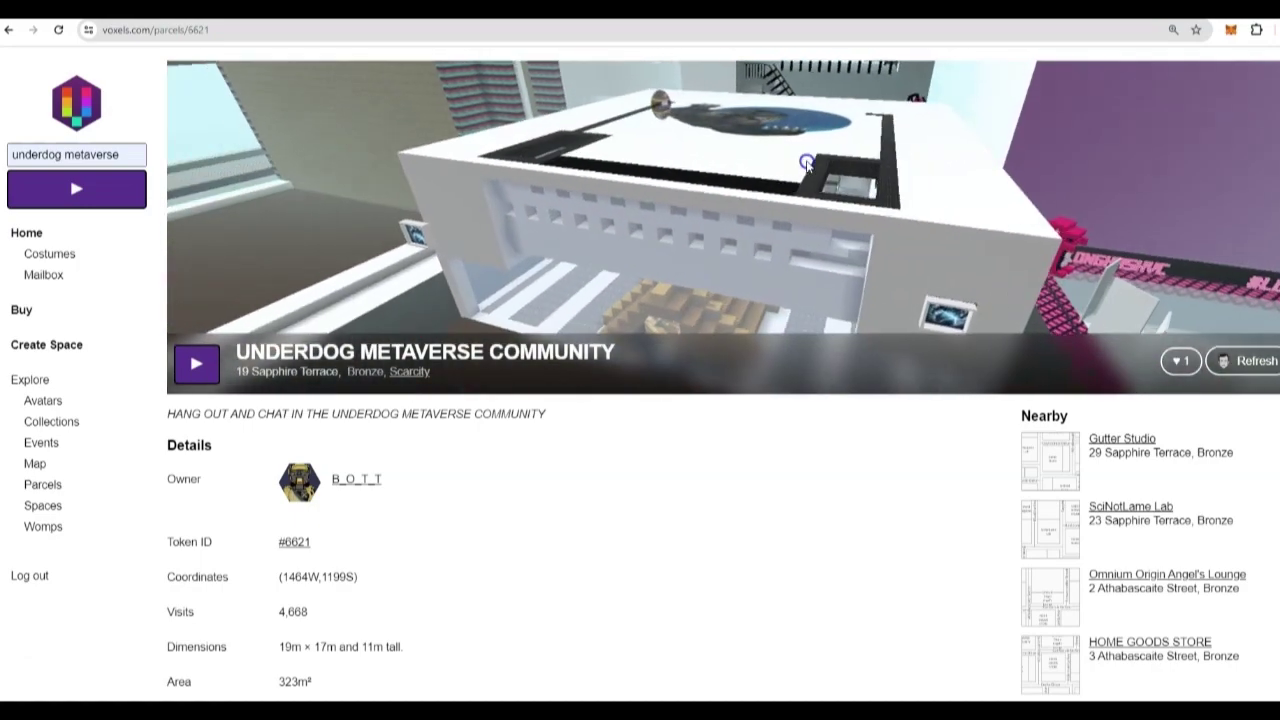
left_click(665, 258)
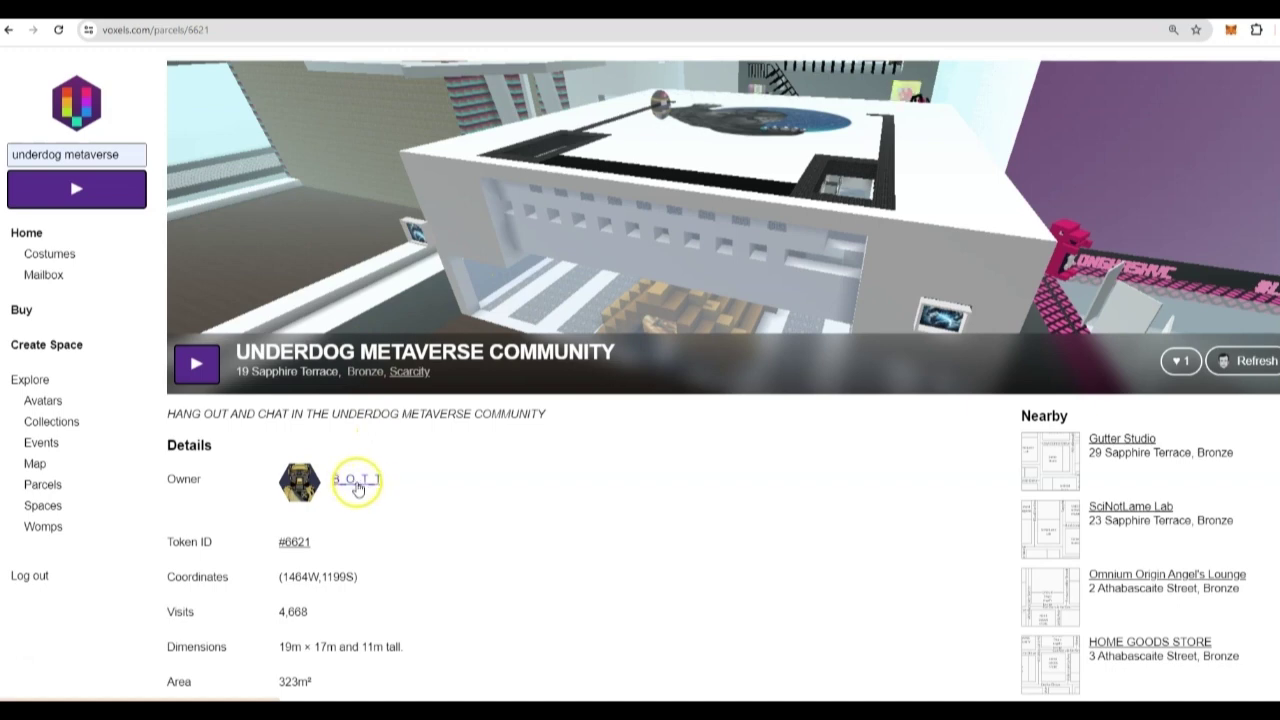
left_click(357, 483)
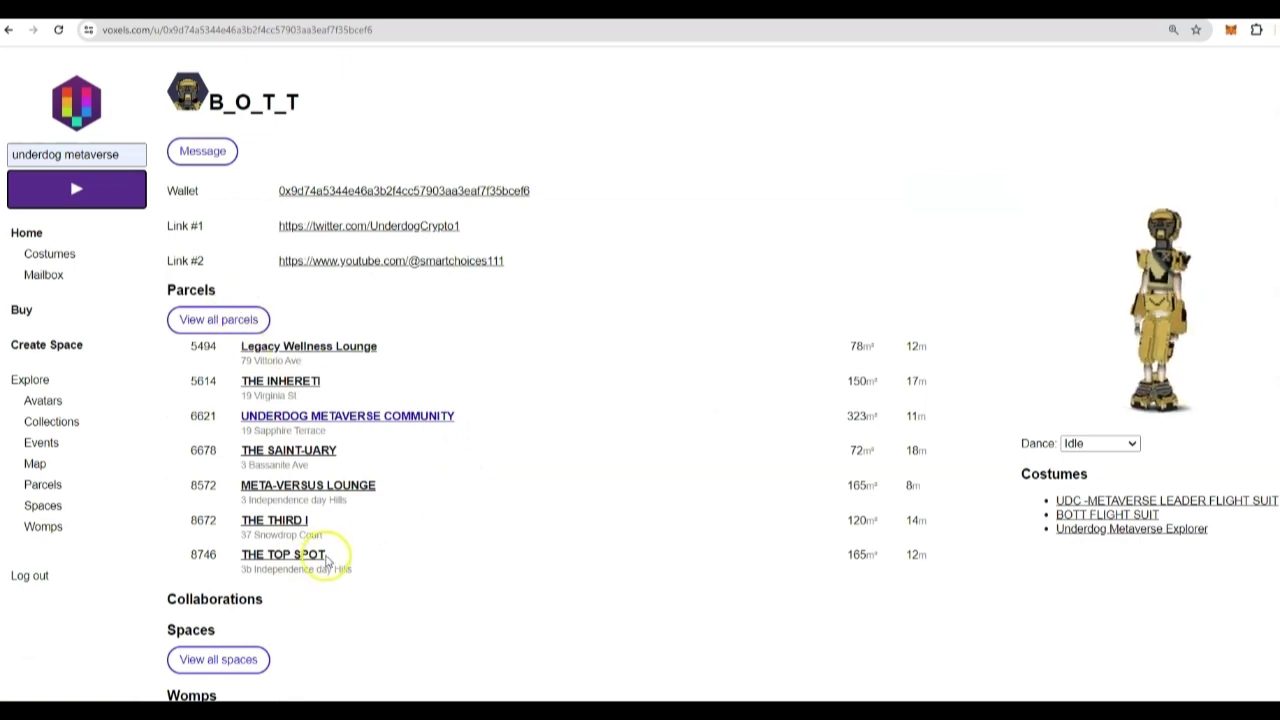
key("alt+Left")
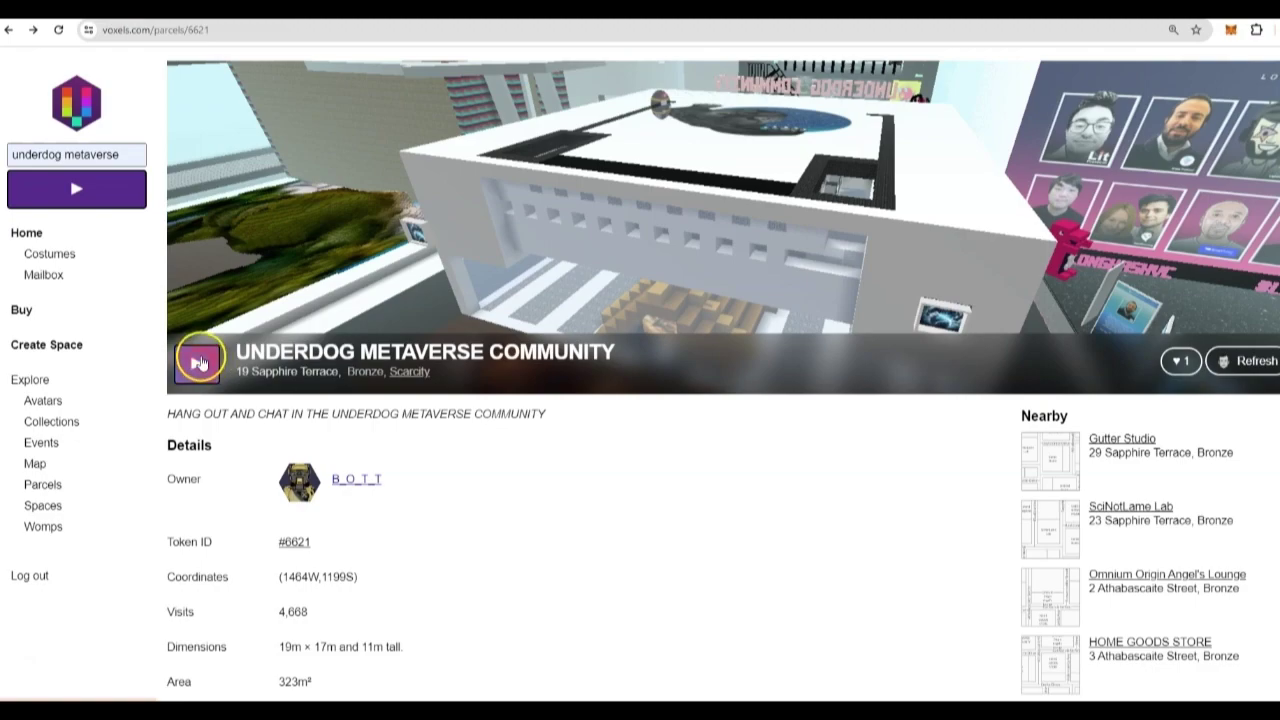
left_click(199, 363)
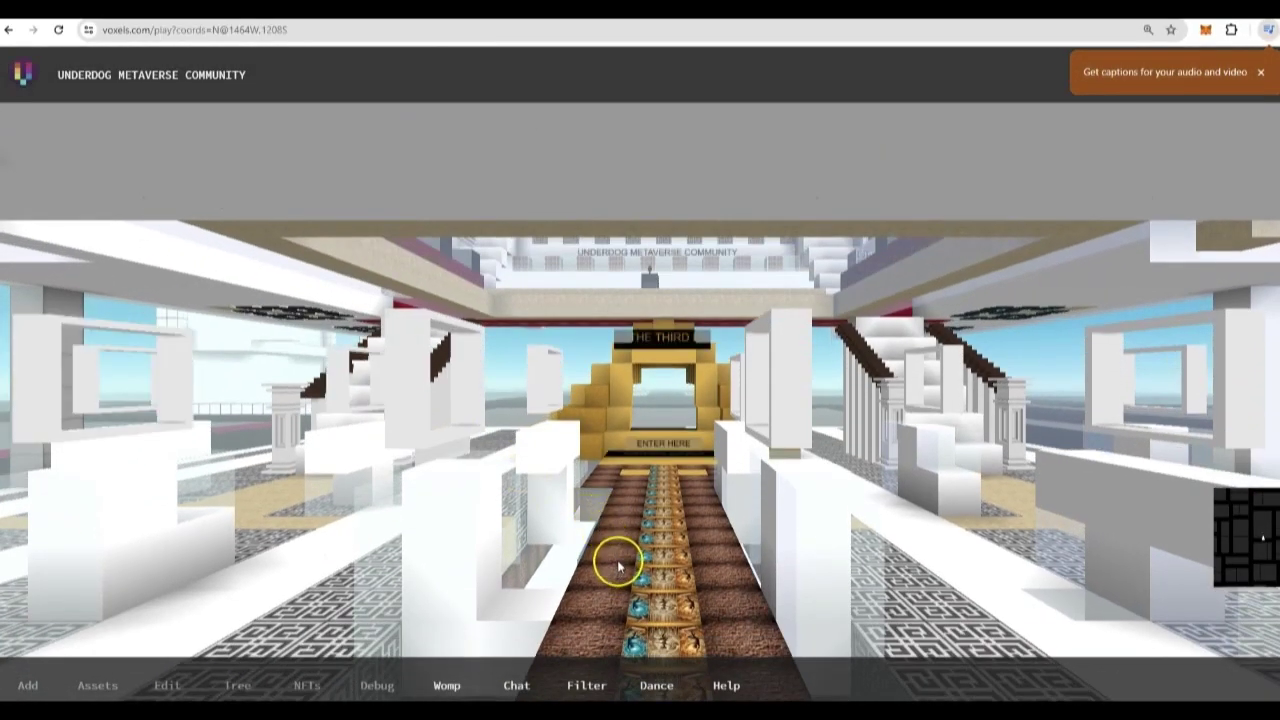
Step: Look over the hall's posters and video wall, then walk the portrait corridor to the Teleport spheres
scroll(630, 557, "down", 3)
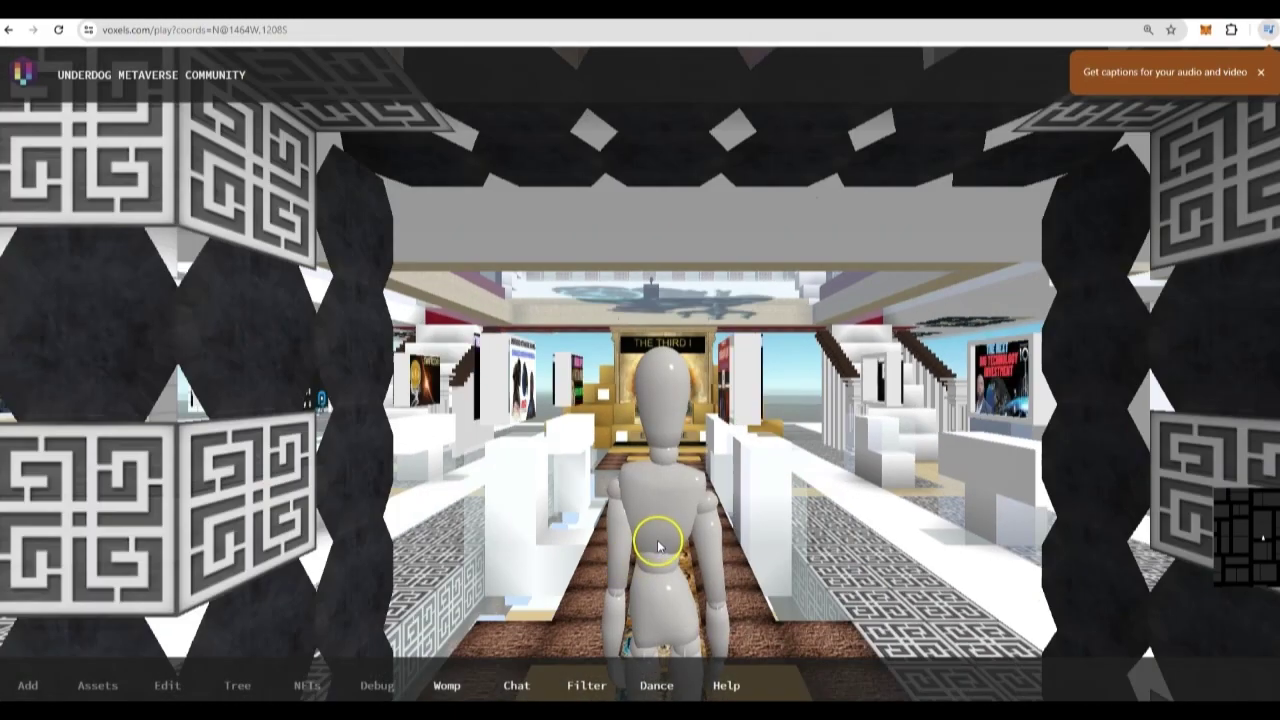
scroll(658, 545, "up", 3)
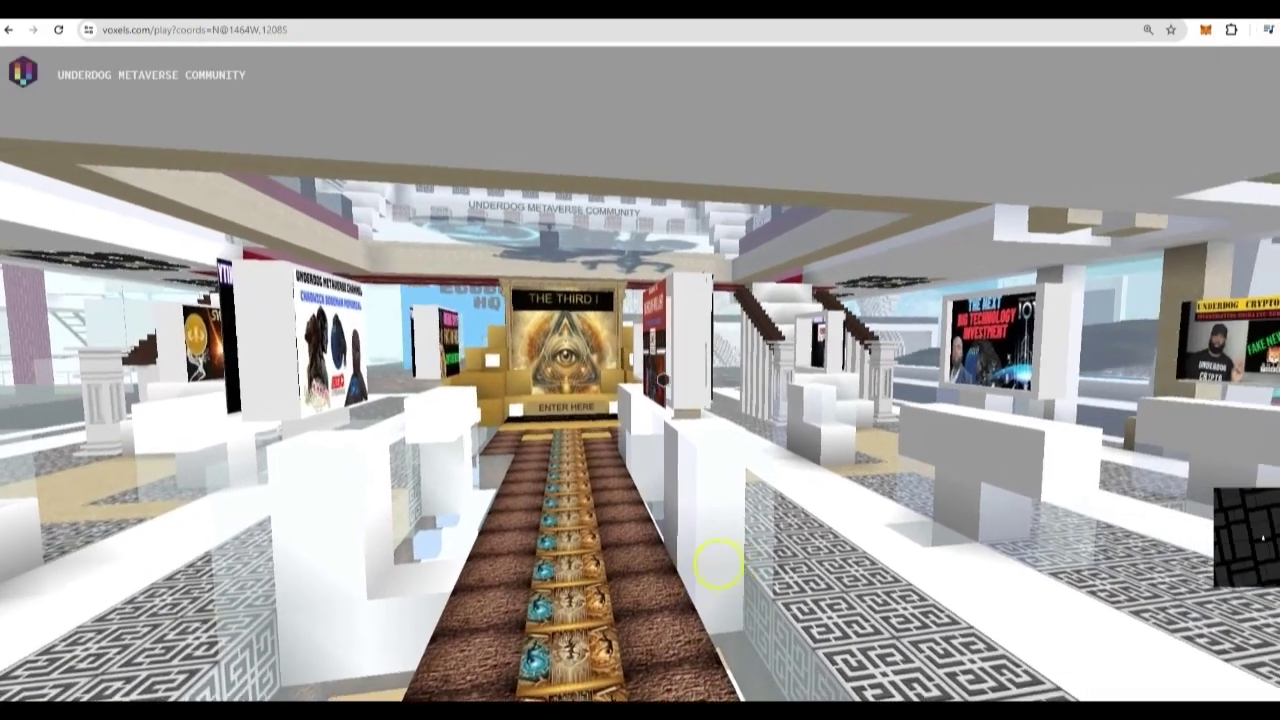
left_click_drag(718, 565, 1110, 208)
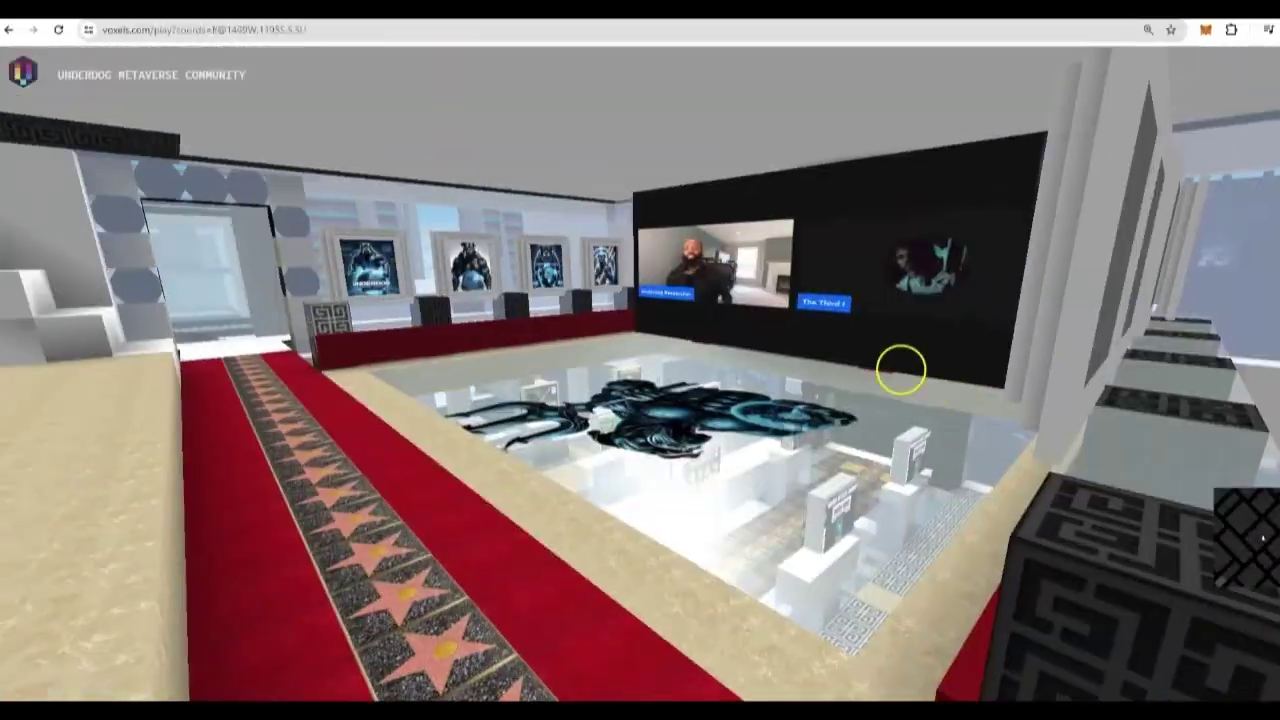
left_click_drag(901, 370, 795, 470)
key("w")
key("w")
Step: Teleport to UNDERDOG METAVERSE COMMUNITY via the golden sphere and tour the NFT collection room
key("a")
left_click(780, 385)
left_click(726, 134)
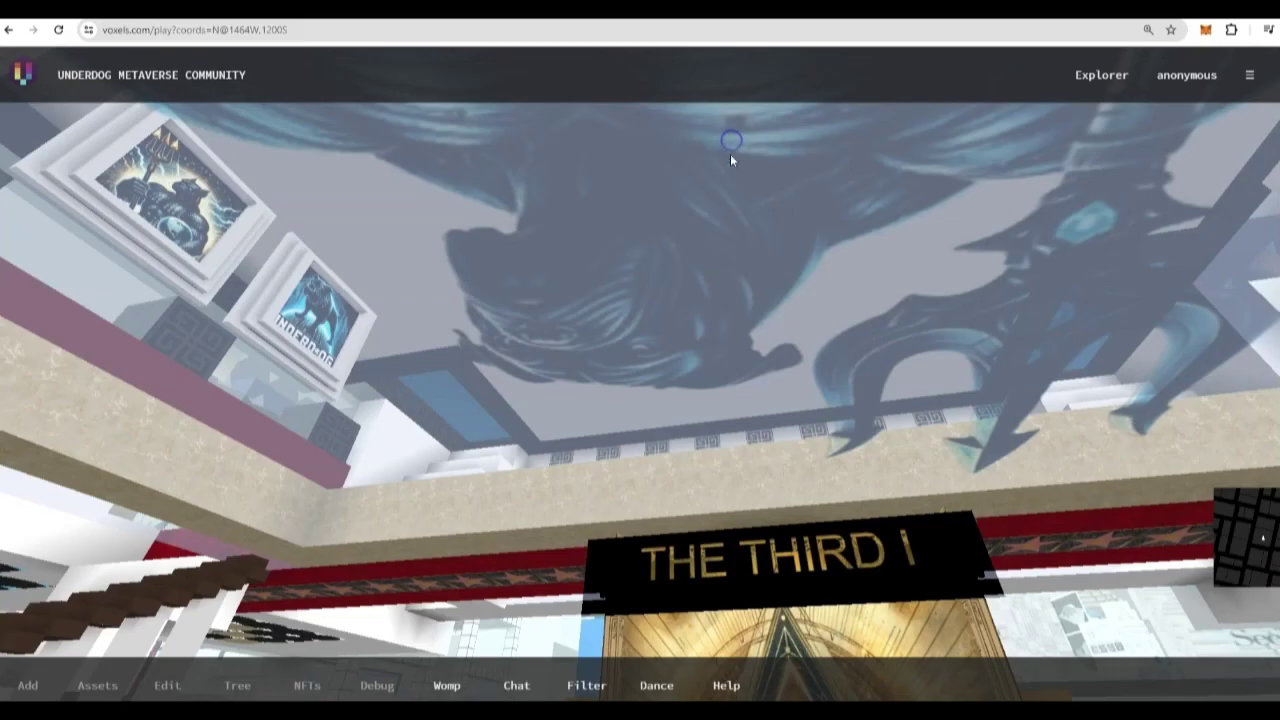
left_click_drag(620, 537, 858, 342)
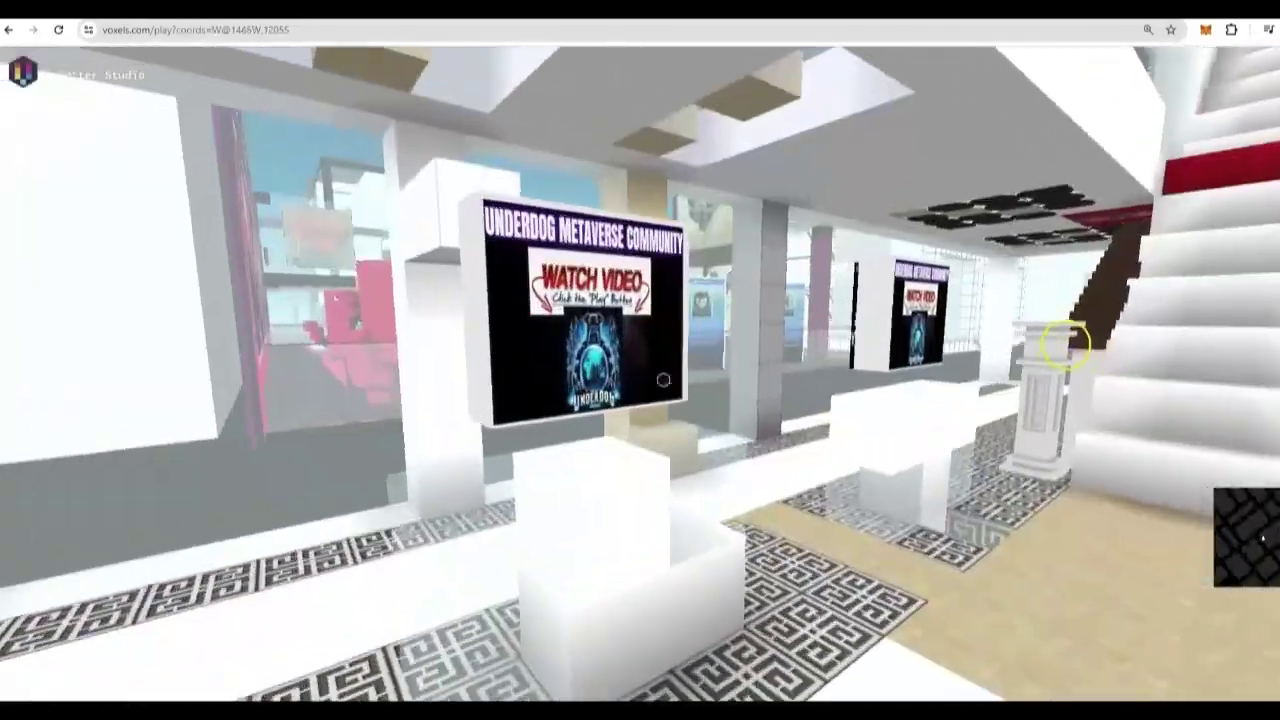
key("w")
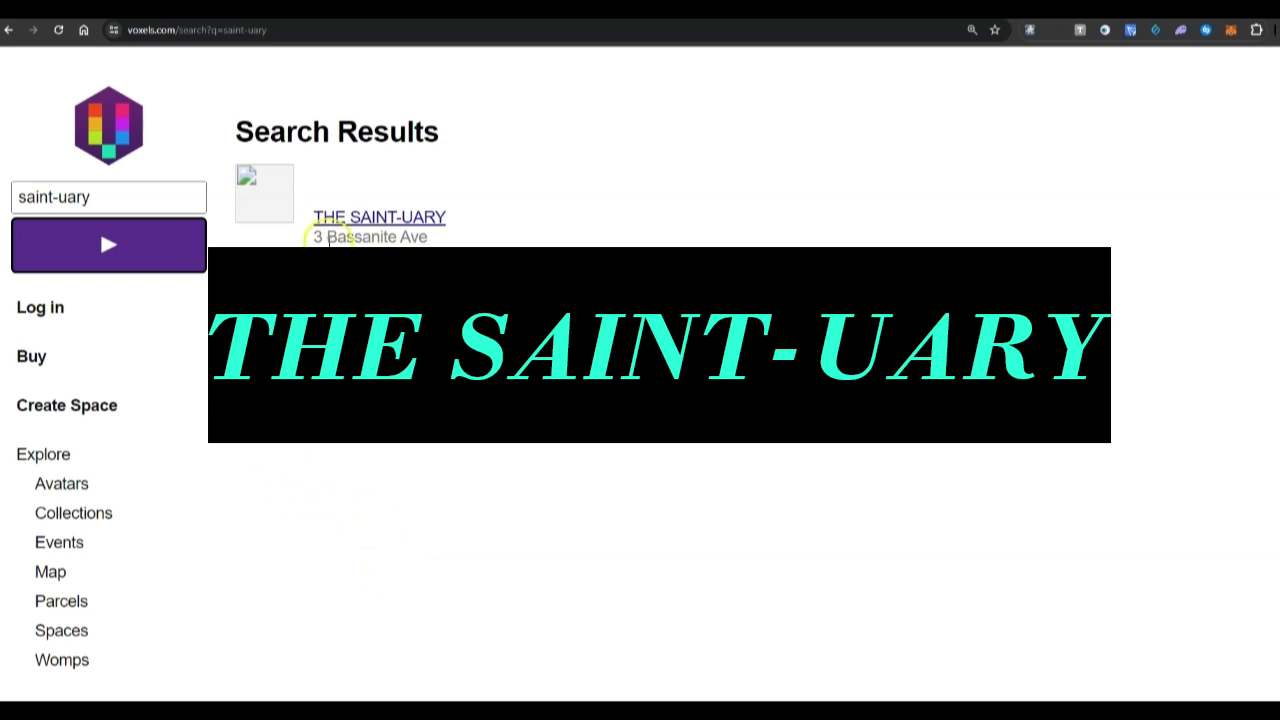
left_click(128, 197)
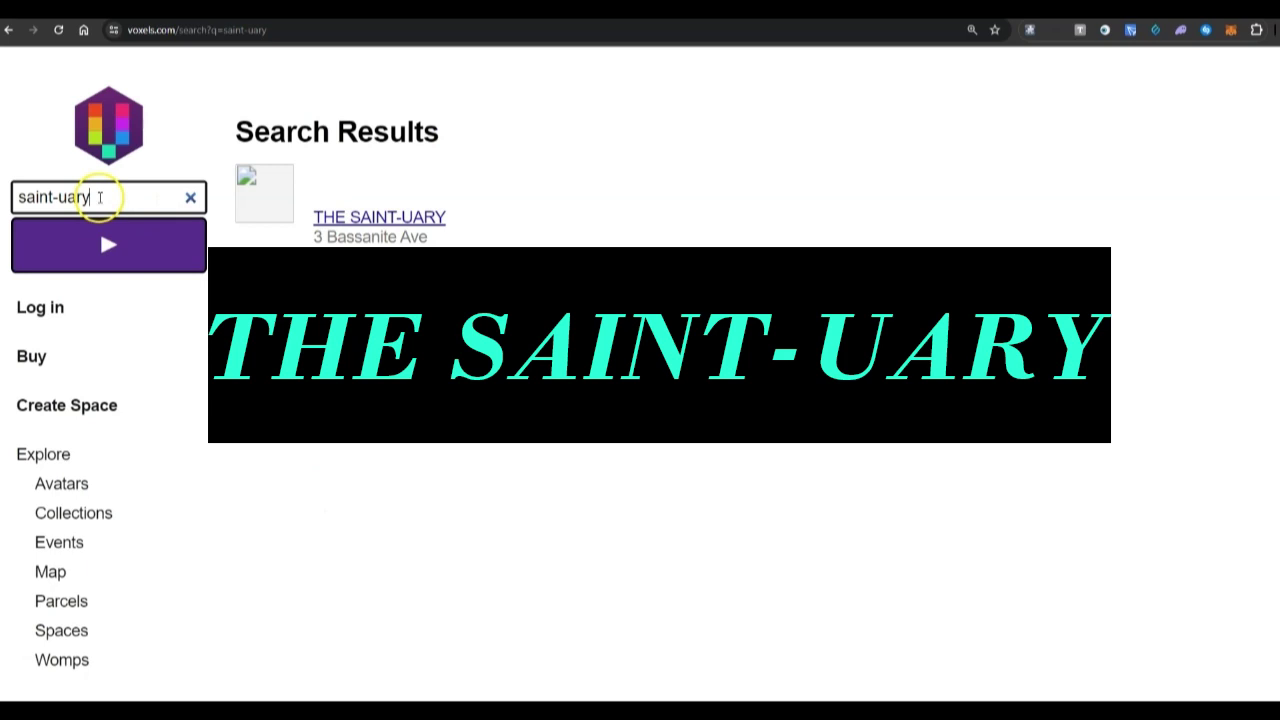
left_click_drag(97, 197, 14, 197)
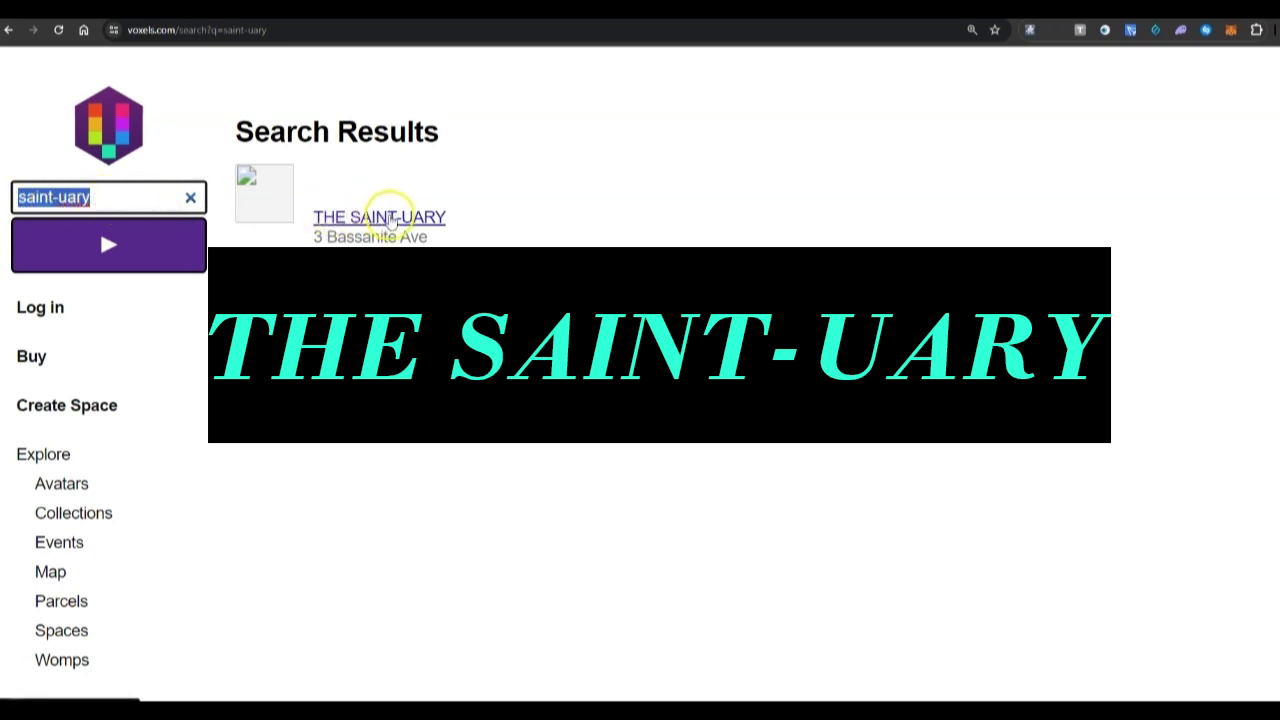
left_click(375, 218)
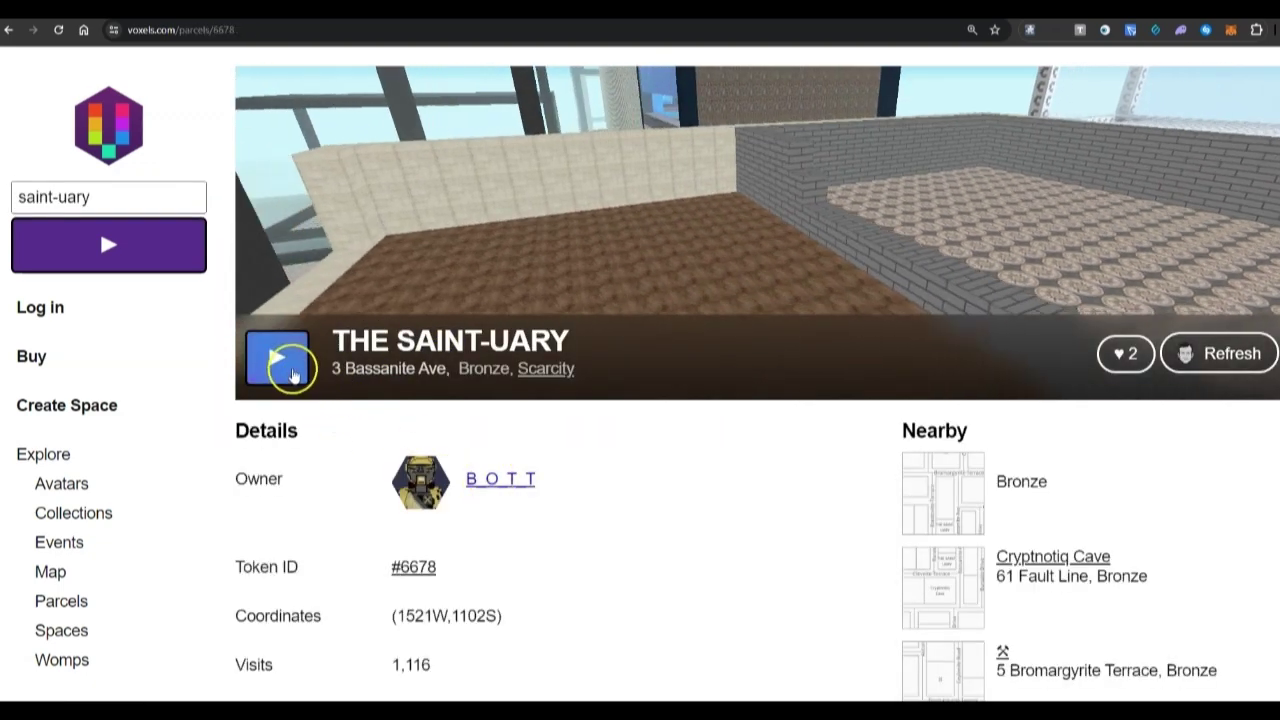
left_click(277, 357)
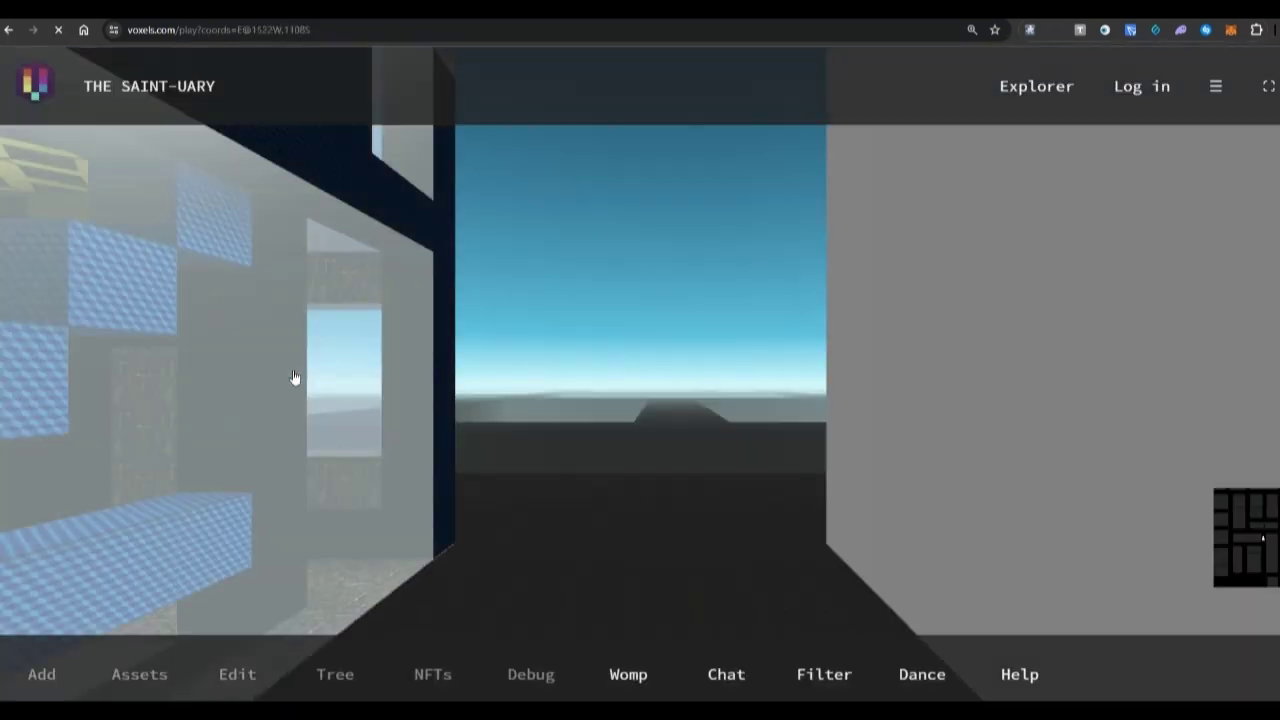
Step: Switch to third-person view and walk along the purple cloud wall toward the billboards
left_click(363, 400)
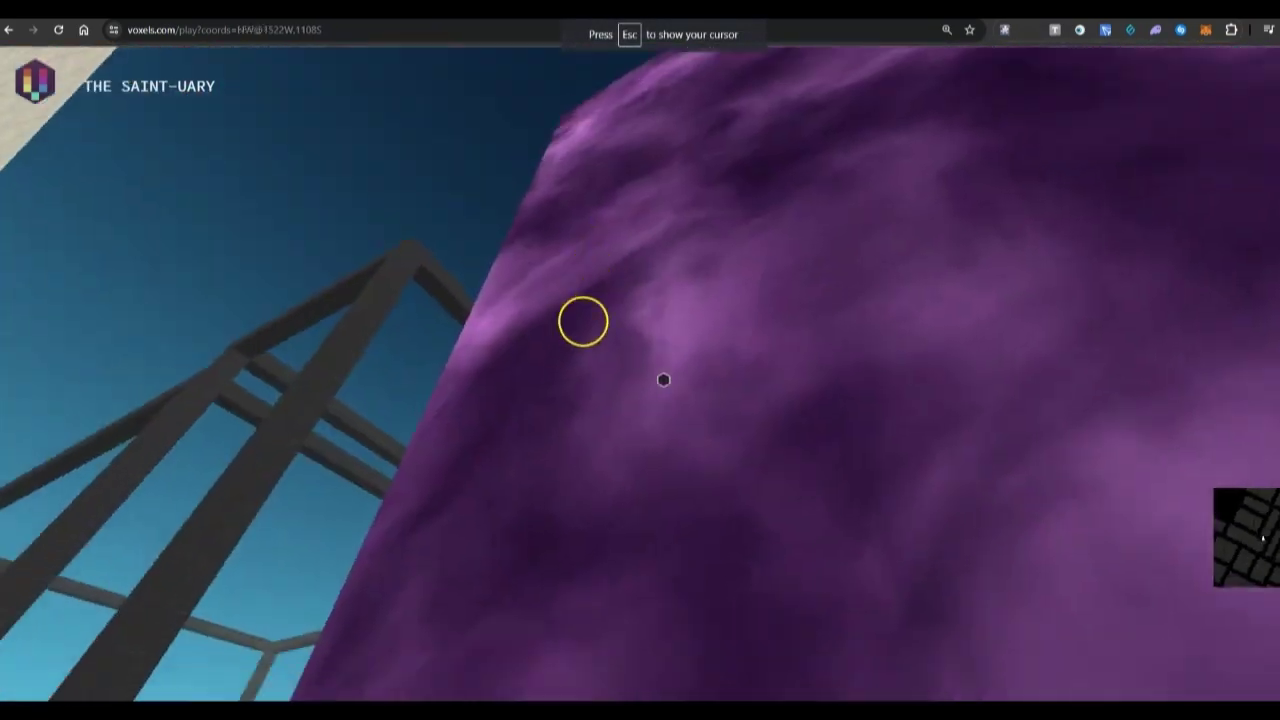
key("3")
key("w")
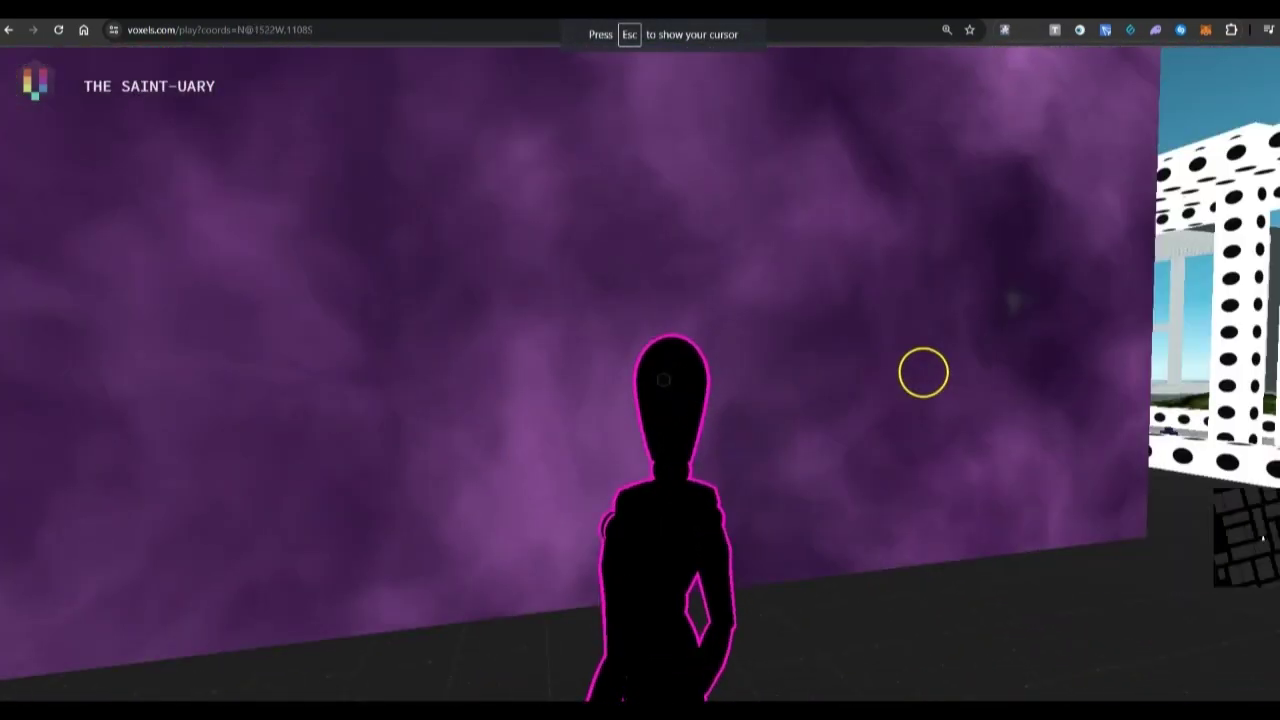
key("w")
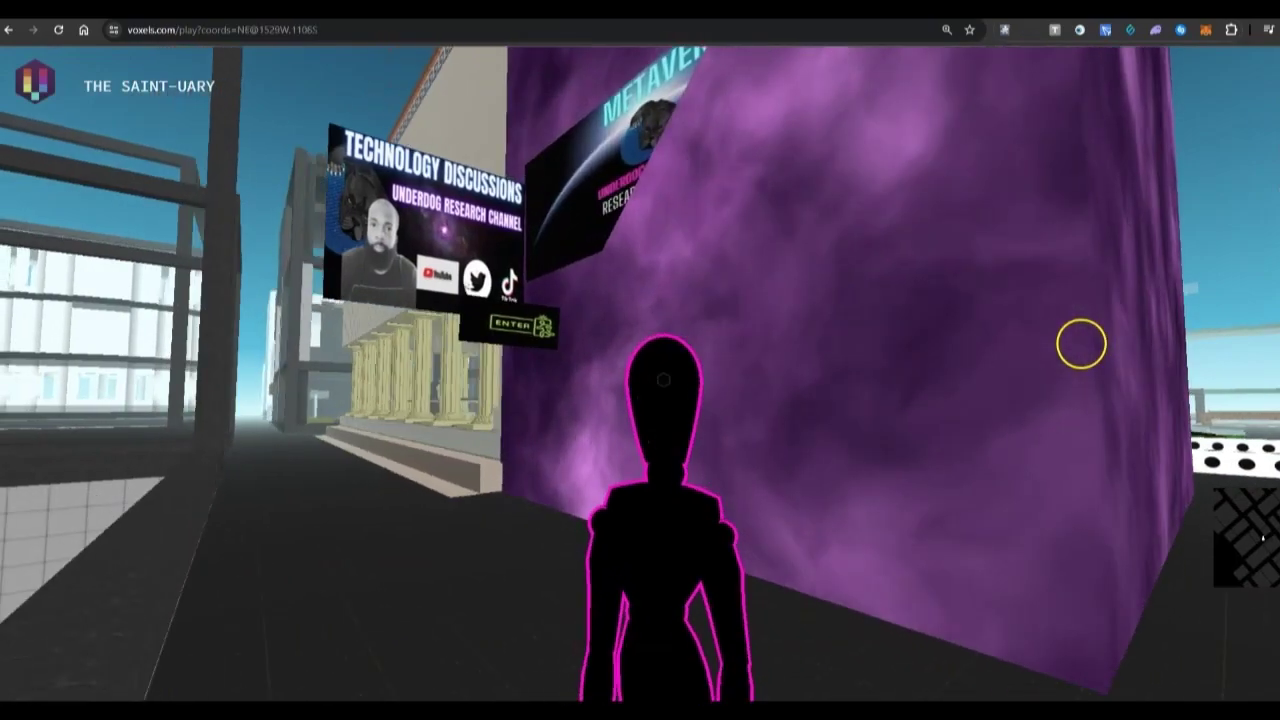
key("w")
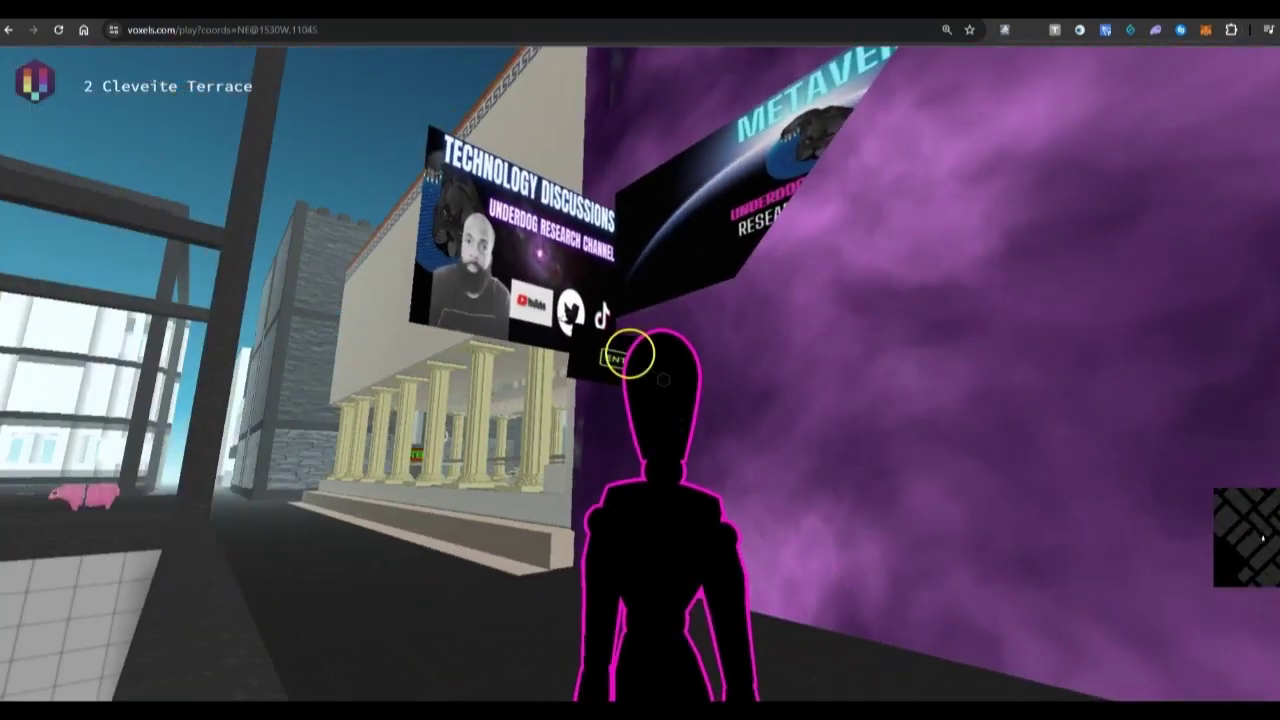
key("w")
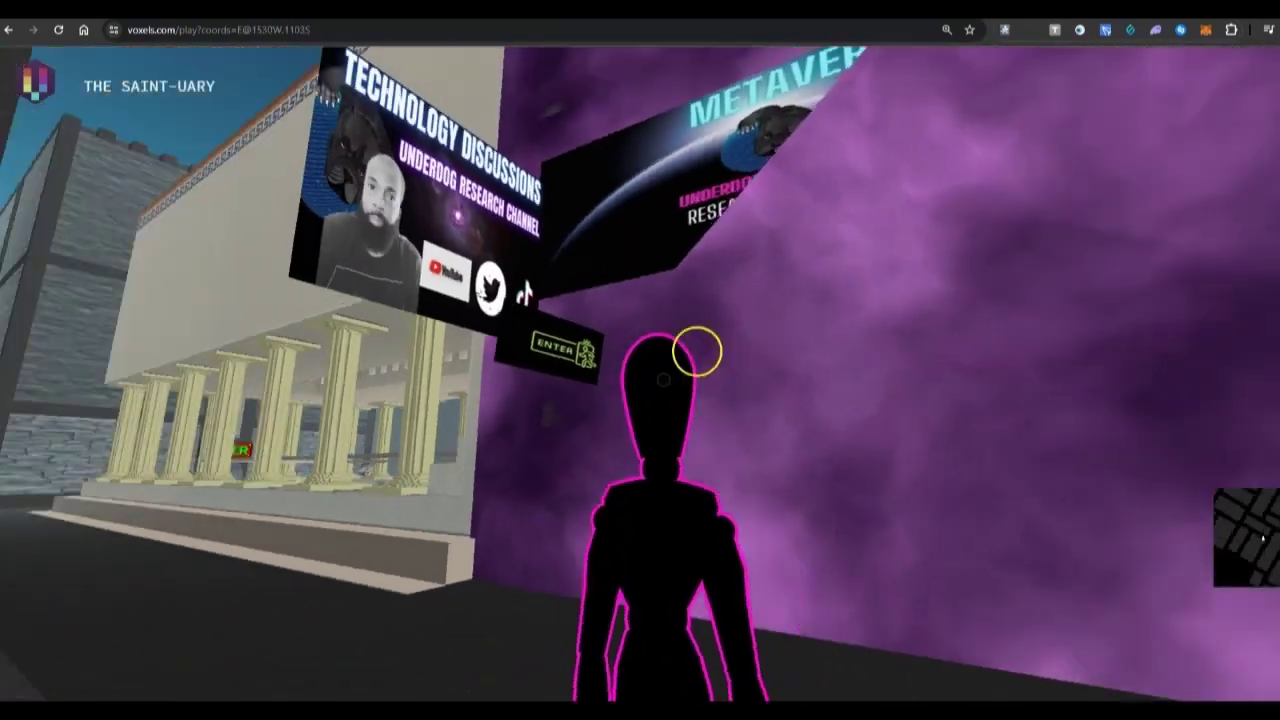
key("w")
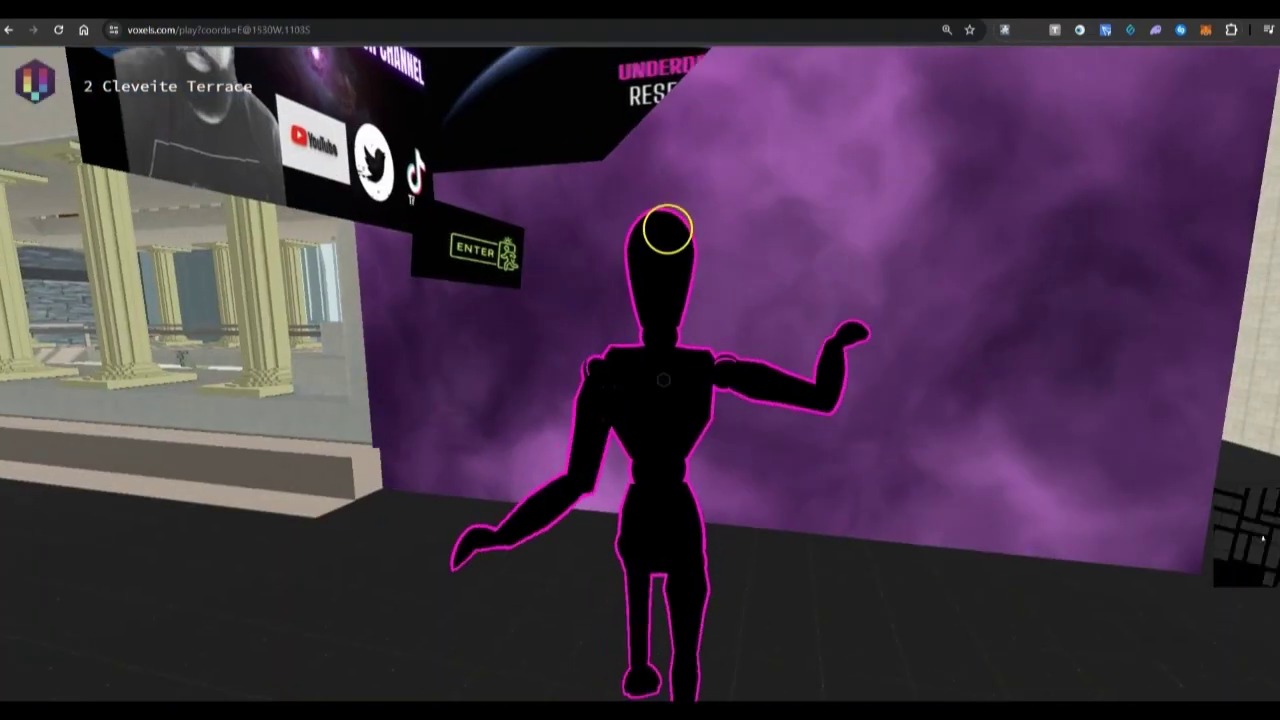
key("w")
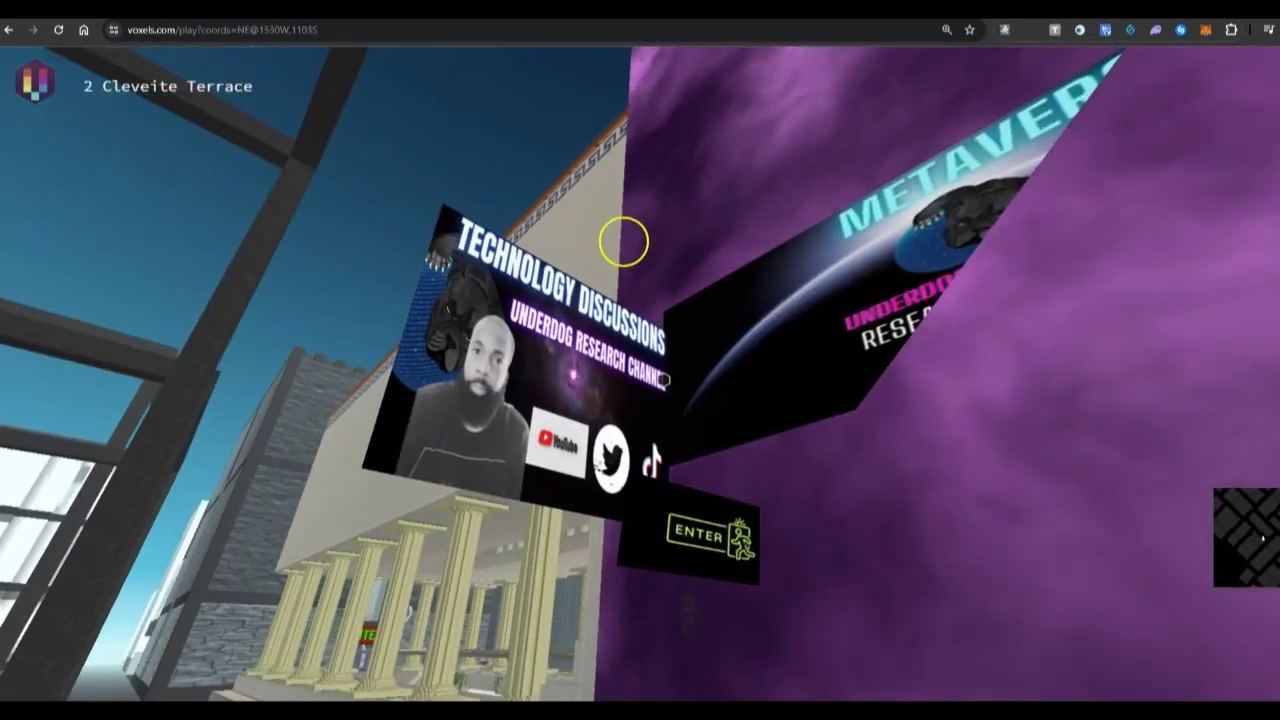
Step: Fly up above the purple roof and turn to bring the Technology Discussions billboards into view
key("w")
left_click_drag(623, 241, 540, 382)
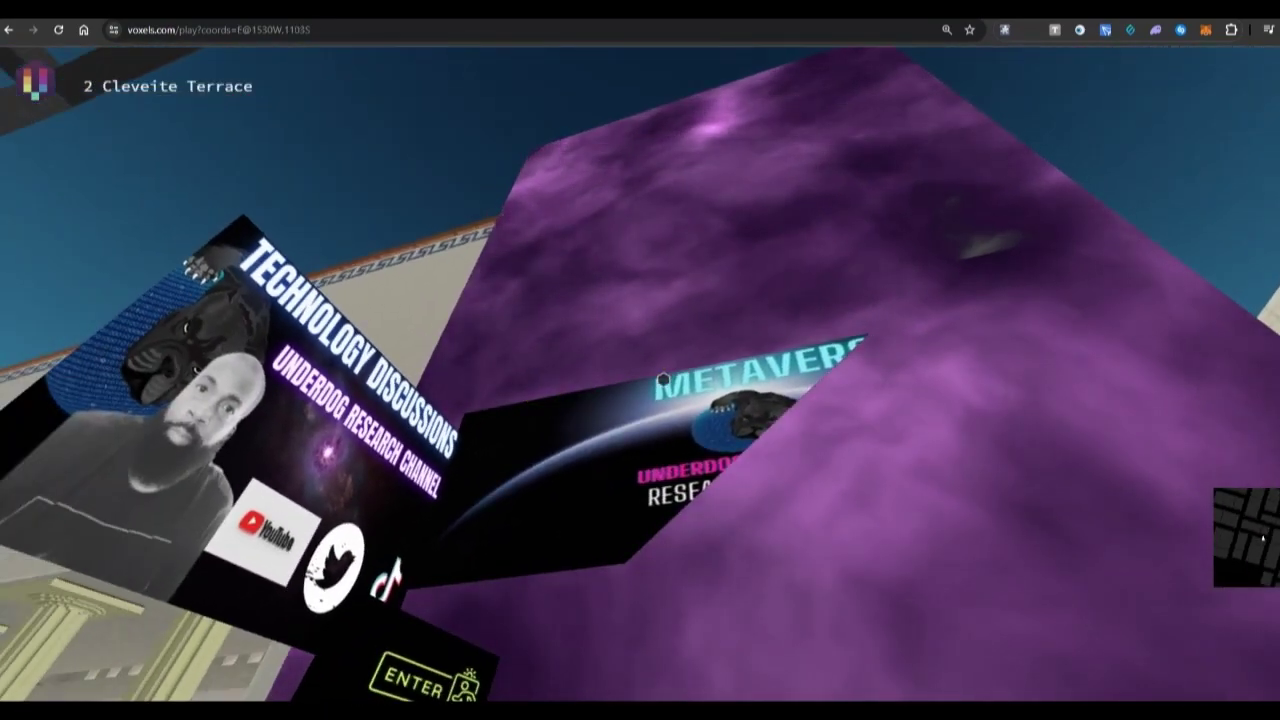
key("s")
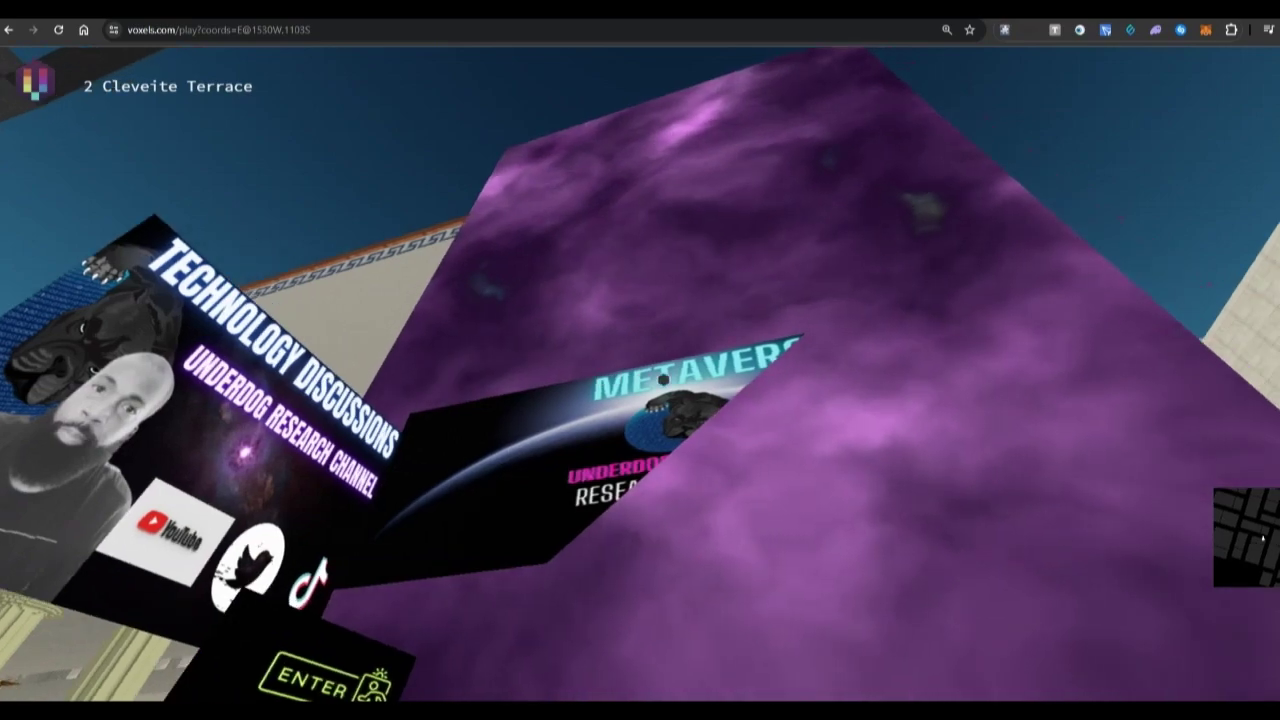
left_click_drag(315, 460, 180, 570)
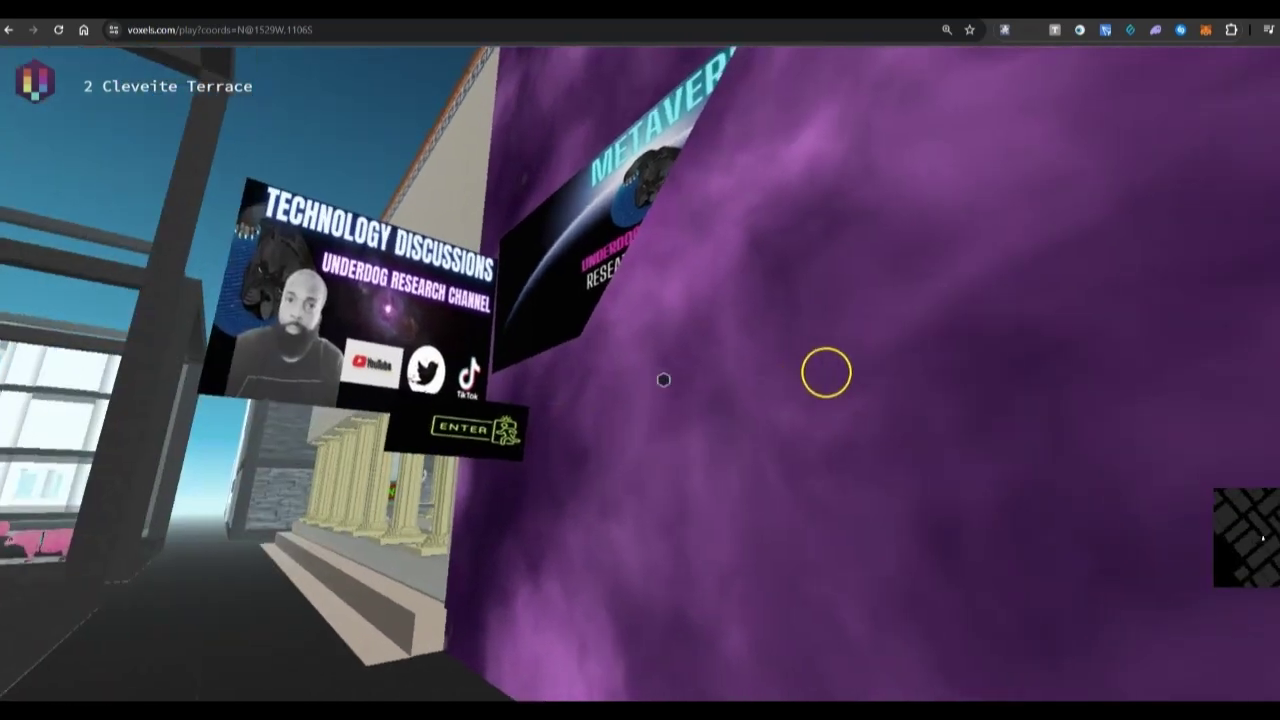
left_click_drag(826, 371, 743, 387)
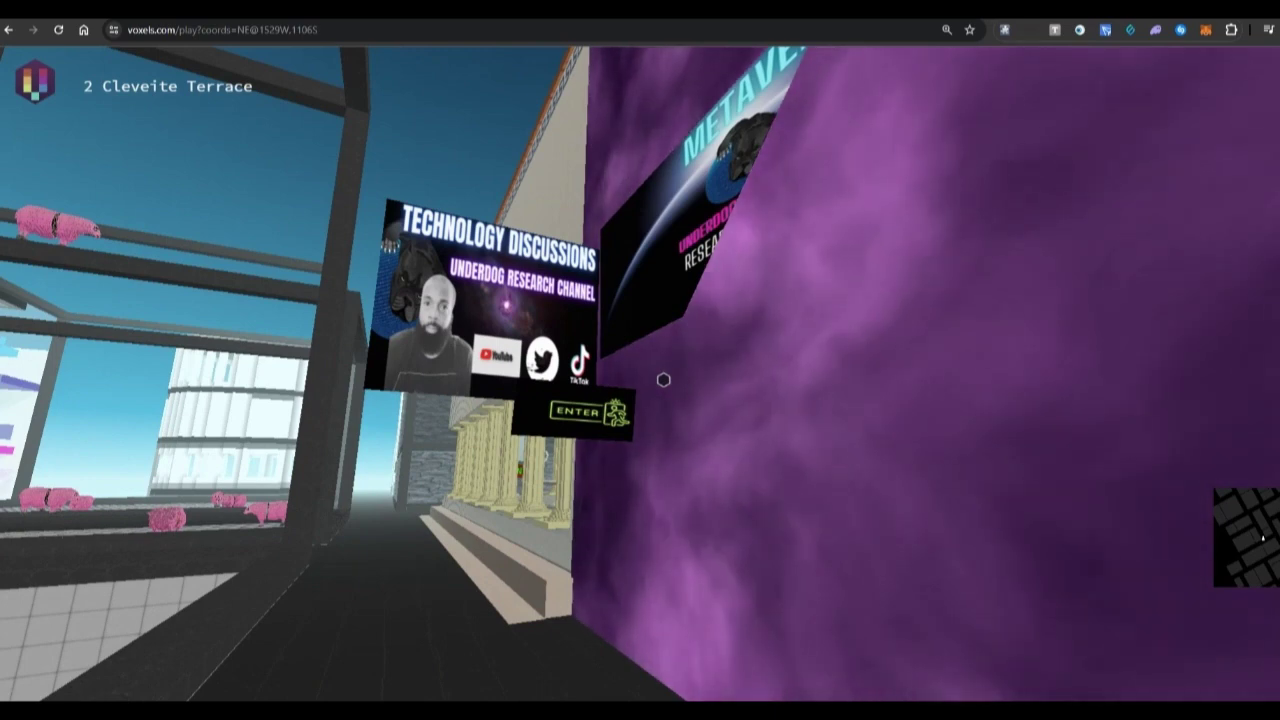
left_click_drag(740, 382, 809, 375)
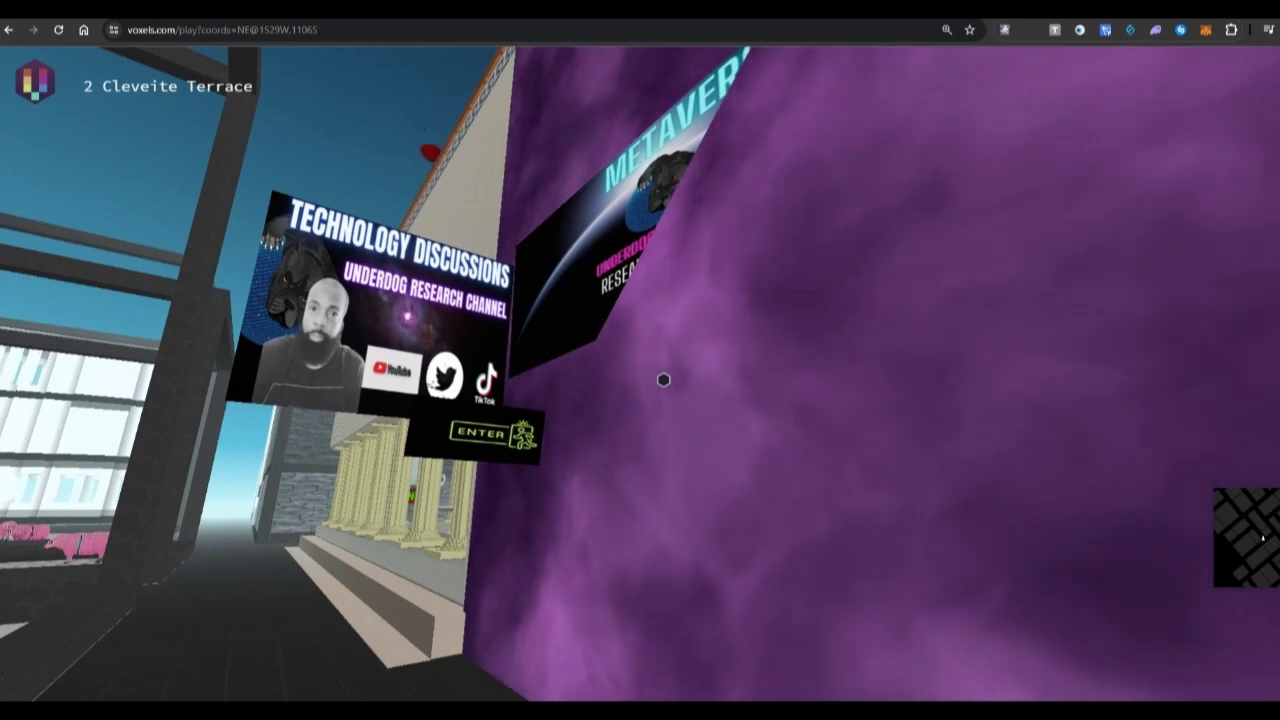
left_click_drag(792, 362, 732, 358)
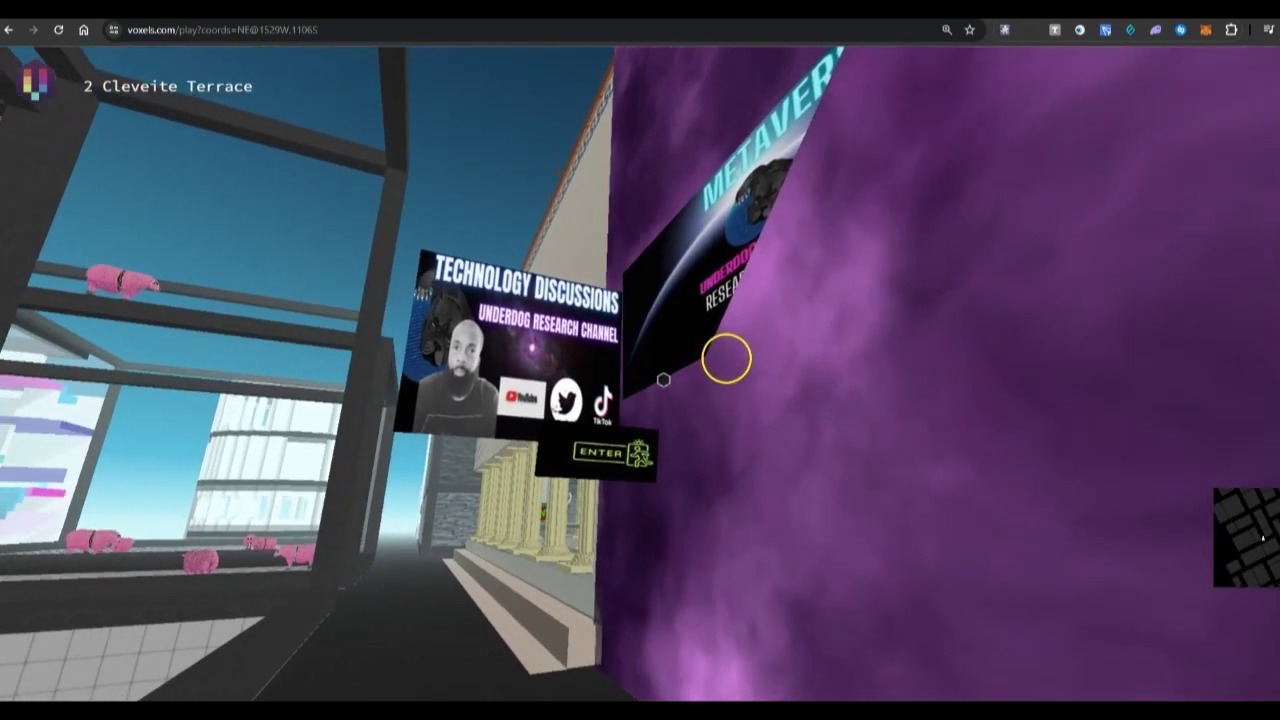
left_click_drag(725, 360, 712, 403)
Step: Move through the alley up to the TECHNOLOGY DISCUSSIONS billboard and face it directly
key("w")
key("w")
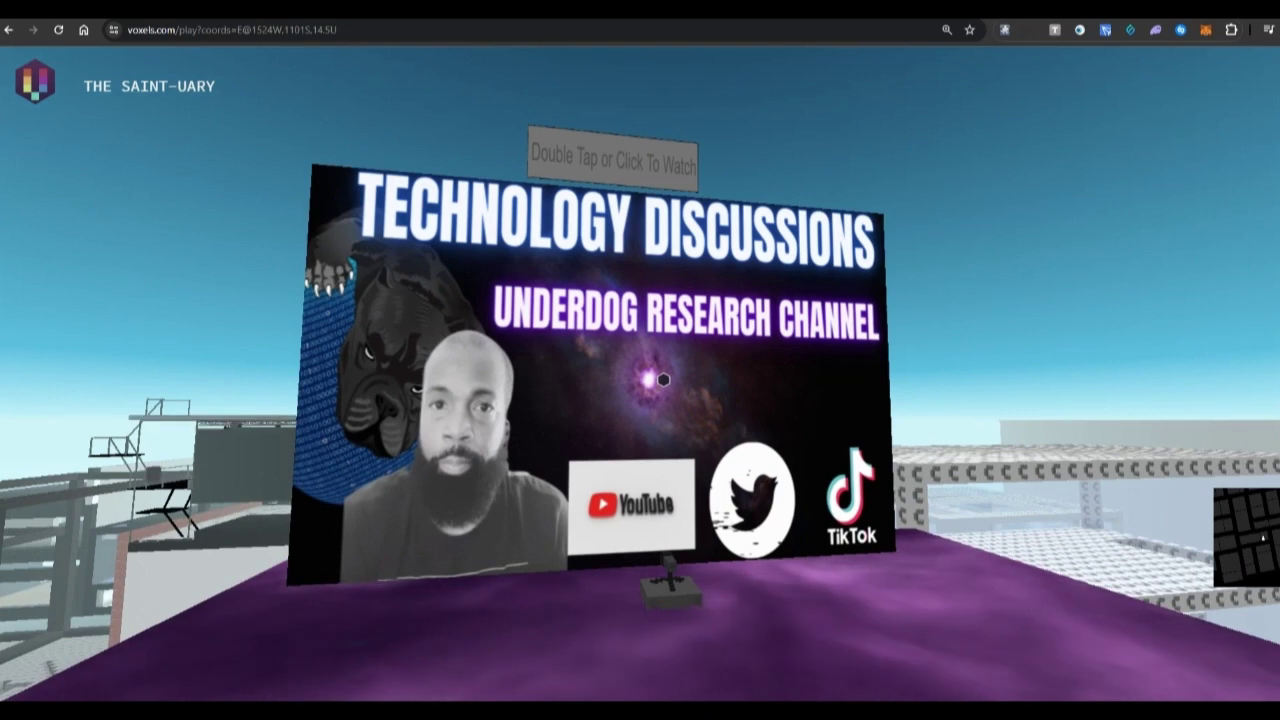
left_click_drag(690, 386, 705, 395)
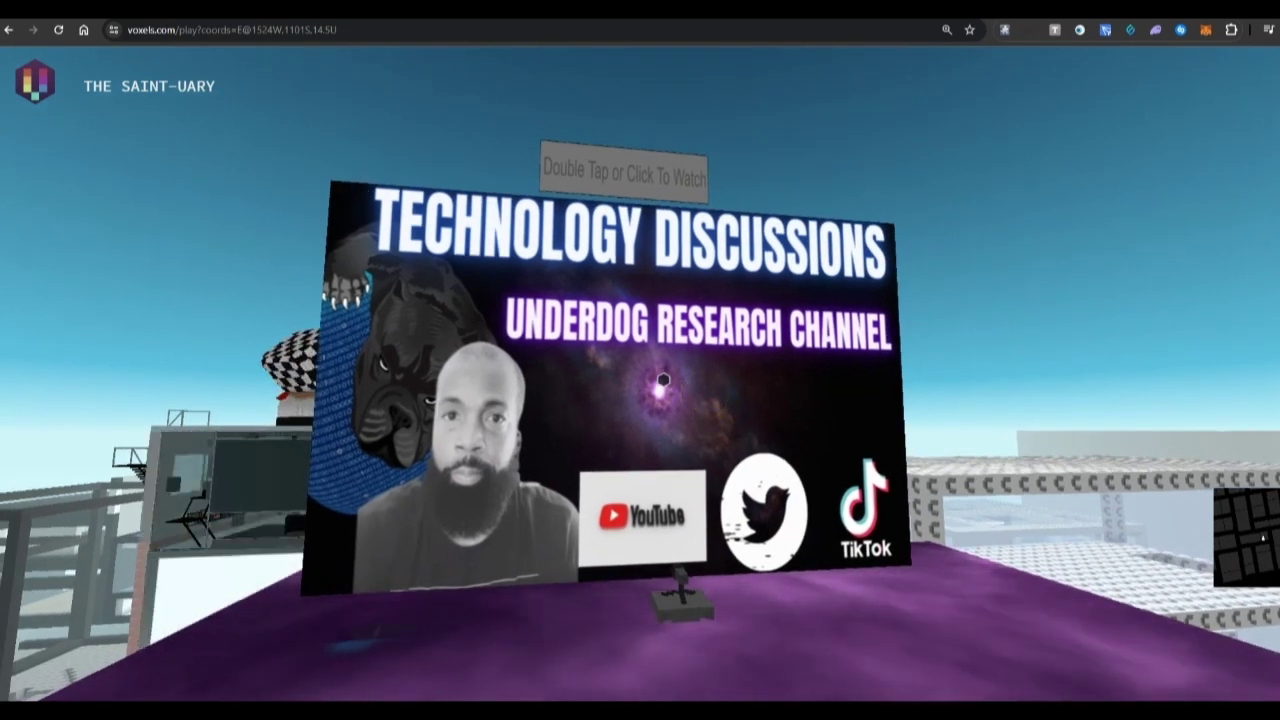
left_click_drag(663, 380, 575, 380)
key("w")
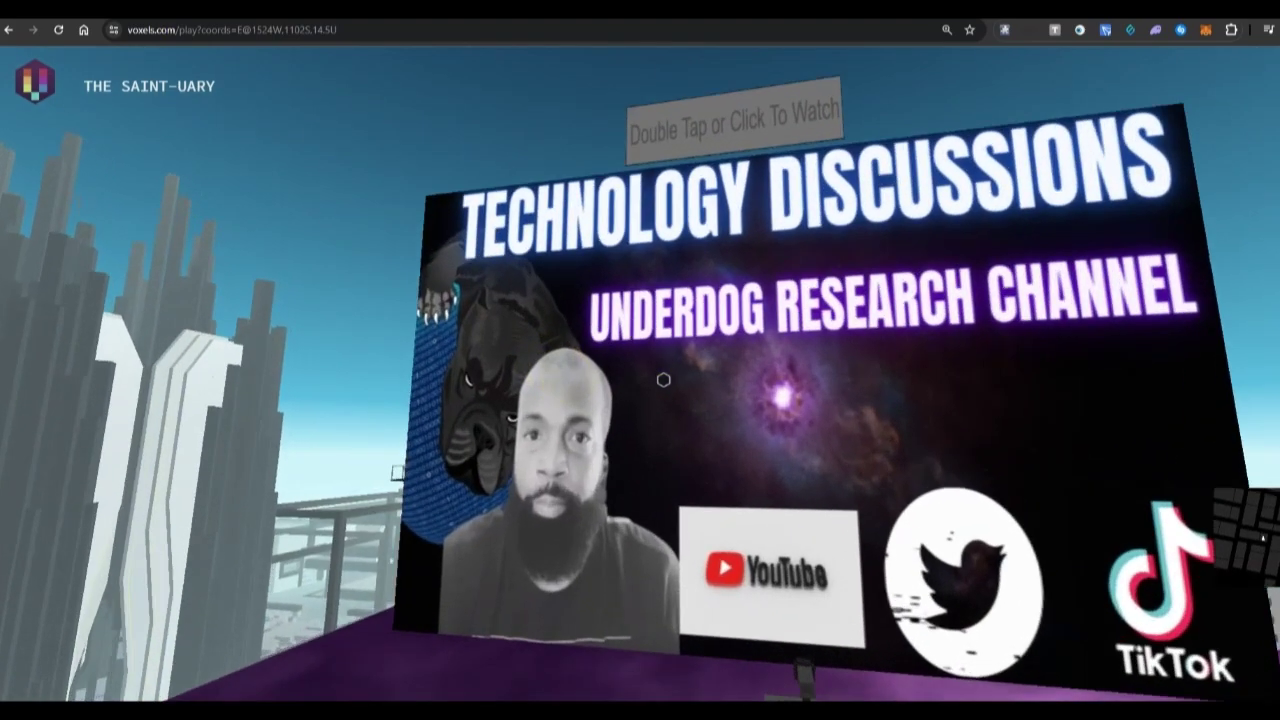
mouse_move(663, 380)
left_mouse_down()
mouse_move(637, 383)
mouse_move(669, 491)
mouse_move(634, 446)
mouse_move(663, 380)
left_mouse_up()
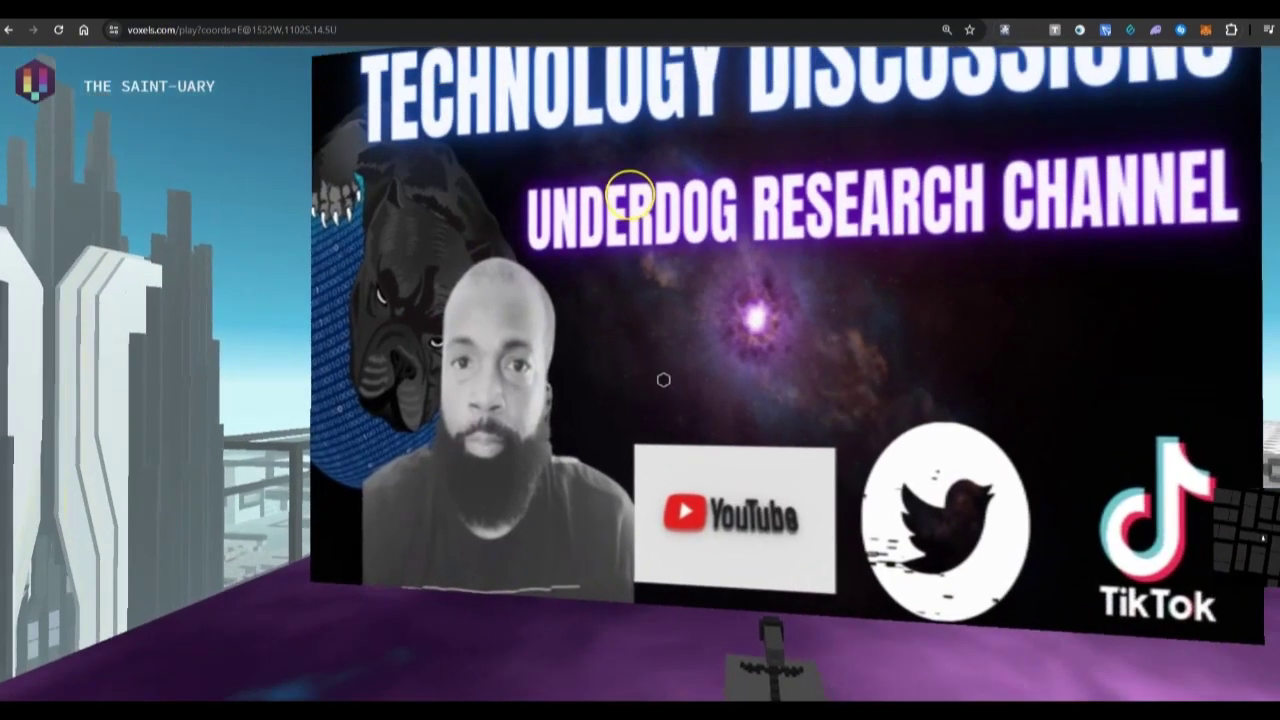